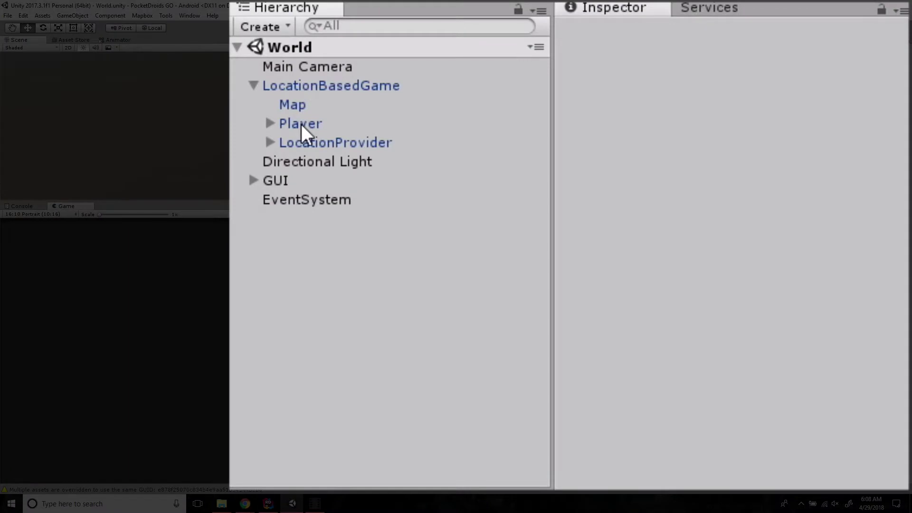
Delete the old Player object from under LocationBasedGame in the World scene.
{"action": "left_click", "coordinate": [665, 86]}
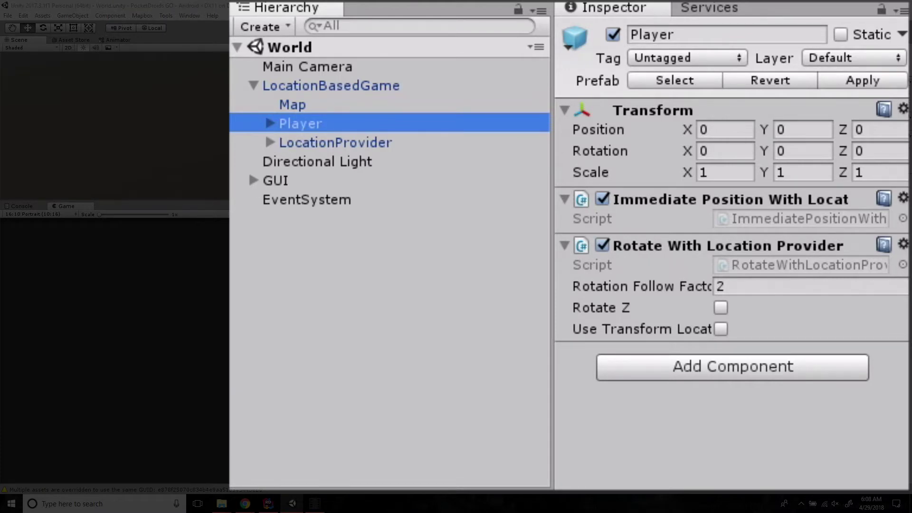
{"action": "key", "text": "Delete"}
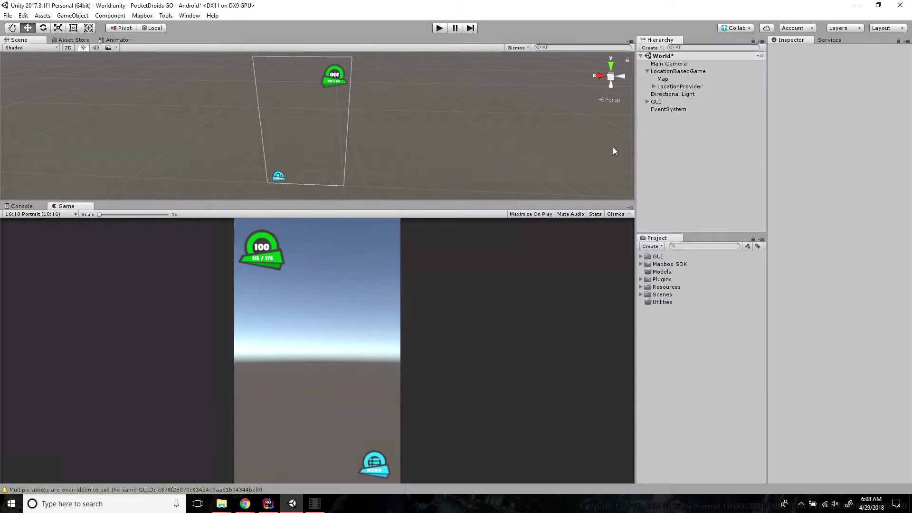
Copy the Player folder from the USB stick's Unity > Prefabs into the project's Models folder.
{"action": "mouse_move", "coordinate": [227, 504]}
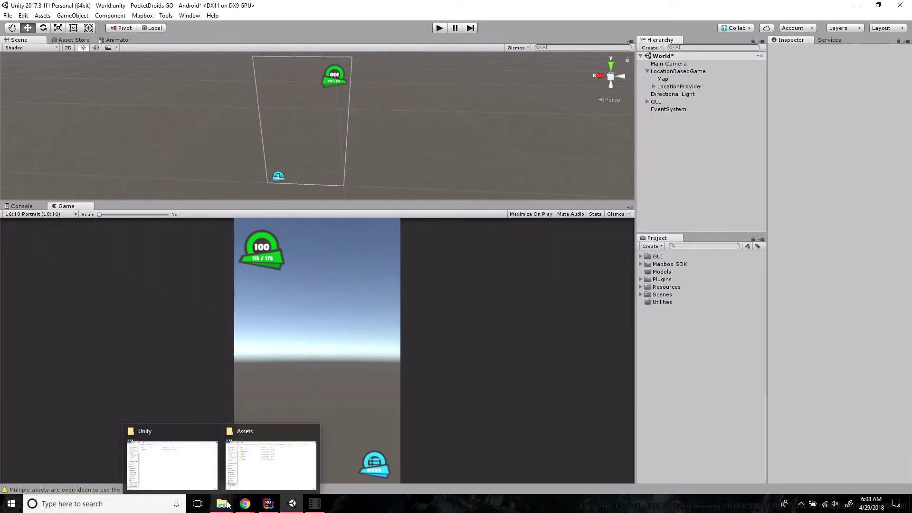
{"action": "left_click", "coordinate": [172, 458]}
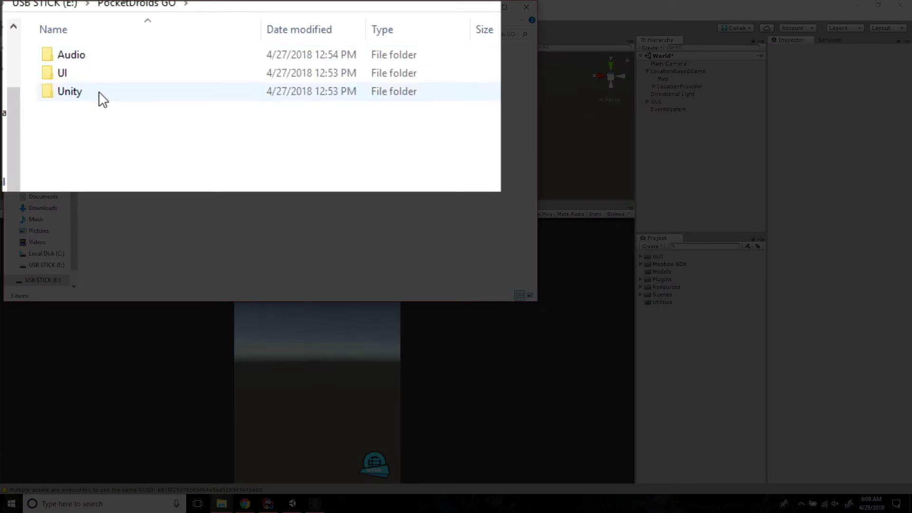
{"action": "double_click", "coordinate": [101, 95]}
{"action": "double_click", "coordinate": [100, 56]}
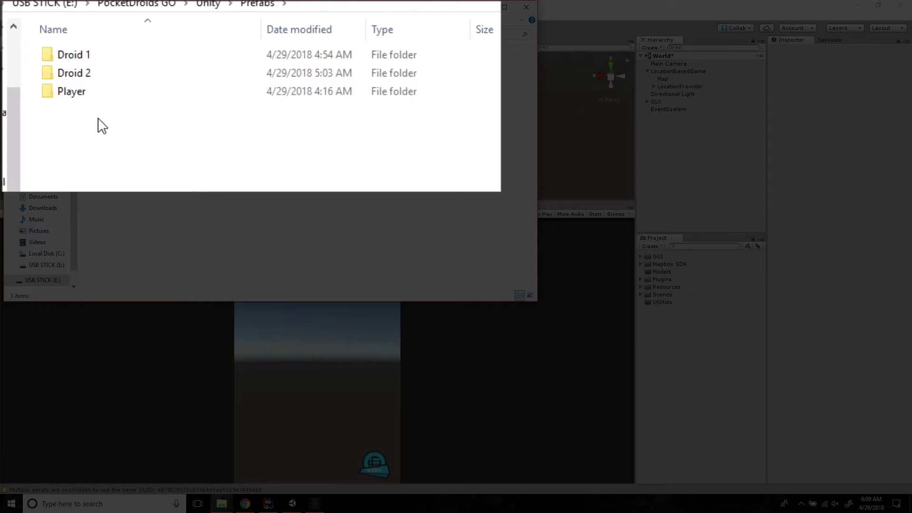
{"action": "left_click", "coordinate": [76, 97]}
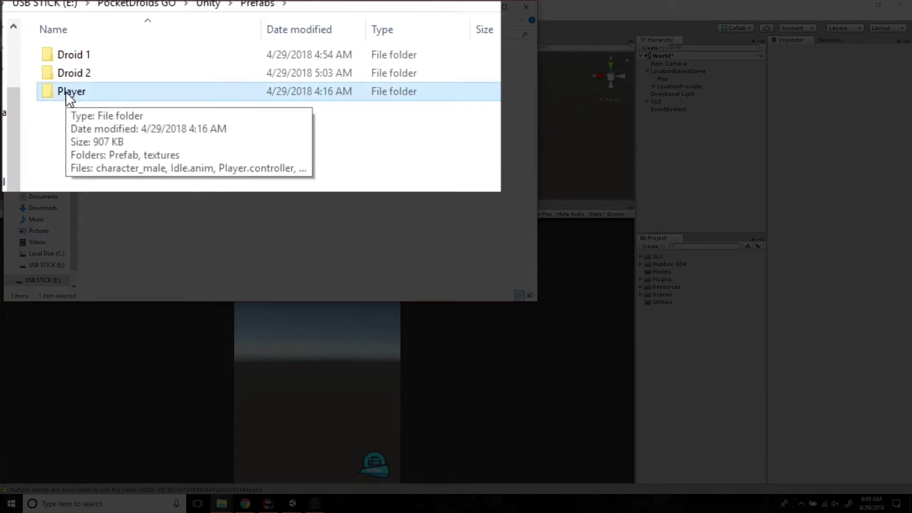
{"action": "left_click_drag", "start_coordinate": [65, 91], "coordinate": [669, 274]}
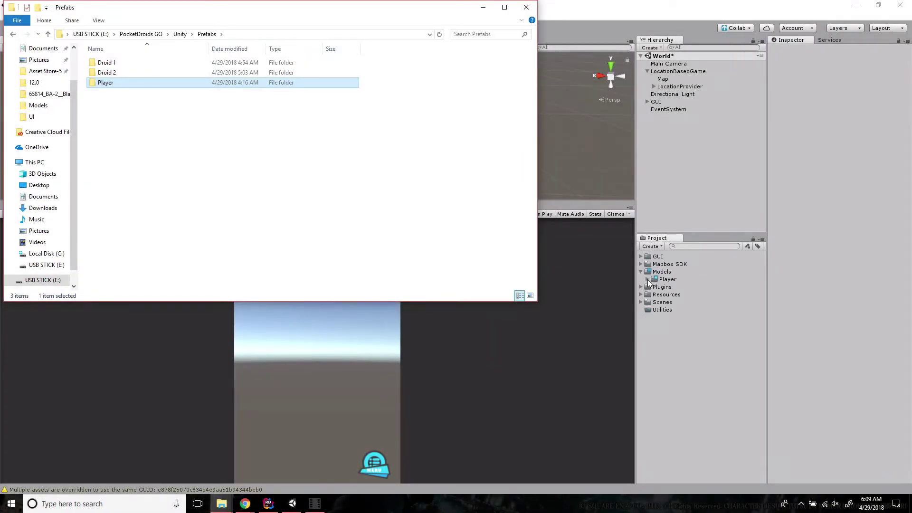
Place the imported Player prefab from the Player folder into the Scene.
{"action": "left_click", "coordinate": [646, 281]}
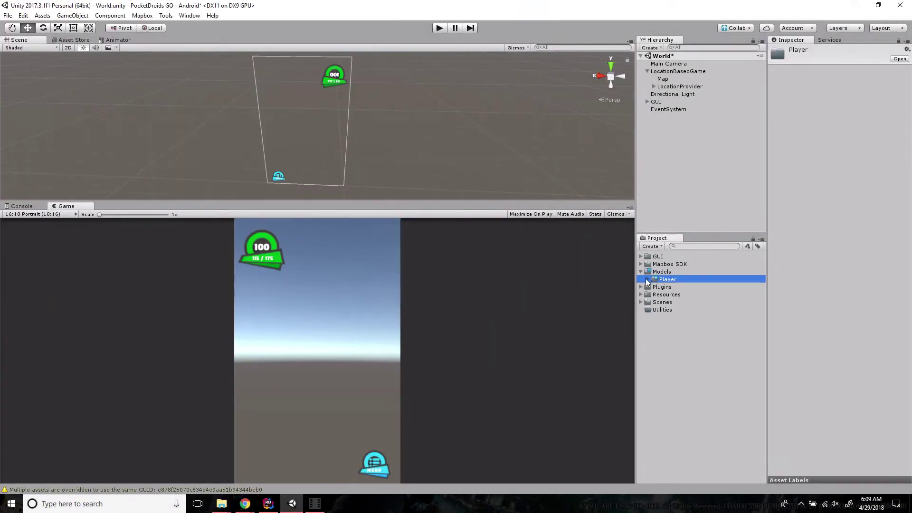
{"action": "left_click", "coordinate": [647, 280]}
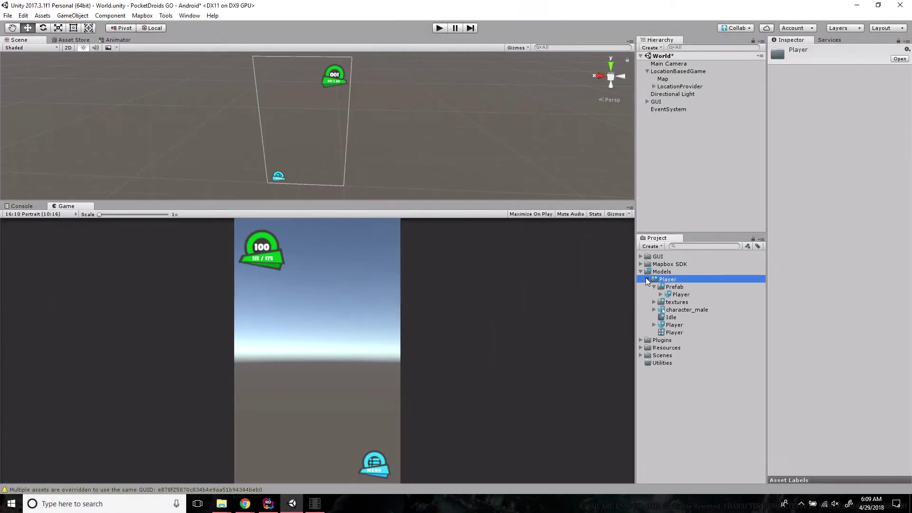
{"action": "left_click", "coordinate": [672, 294]}
{"action": "left_click_drag", "start_coordinate": [679, 296], "coordinate": [380, 156]}
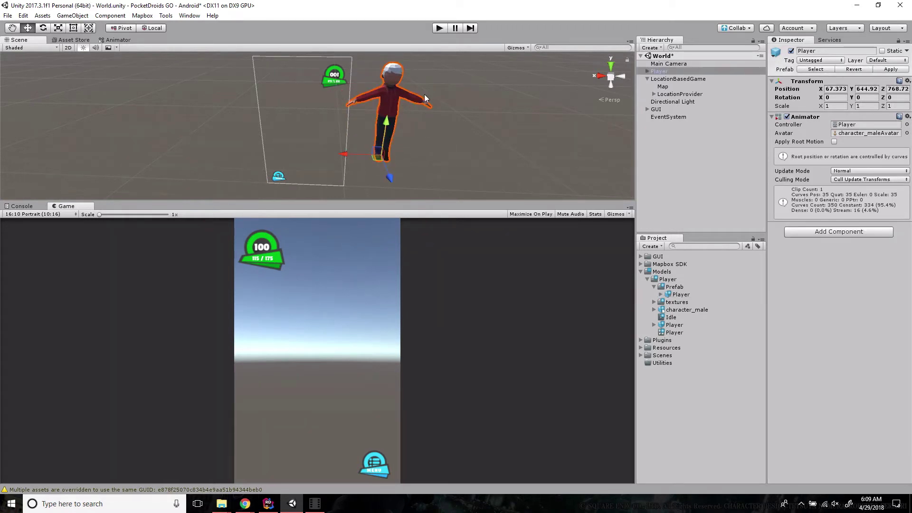
Set the new Player's Transform position to 0, 0, 0.
{"action": "left_click", "coordinate": [835, 89]}
{"action": "type", "text": "0"}
{"action": "key", "text": "Tab"}
{"action": "type", "text": "0"}
{"action": "key", "text": "Tab"}
{"action": "type", "text": "0"}
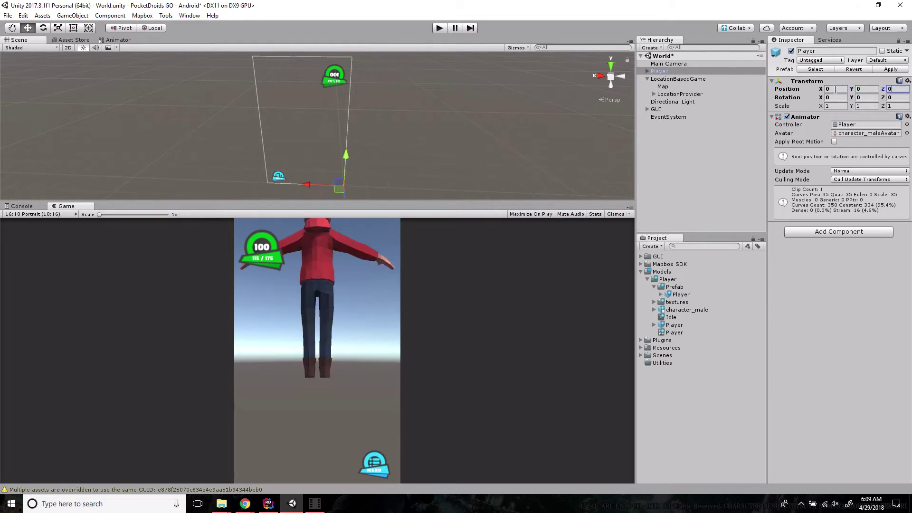
{"action": "left_click", "coordinate": [660, 71]}
Parent Player under LocationBasedGame and make Main Camera a child of Player.
{"action": "left_click_drag", "start_coordinate": [662, 73], "coordinate": [677, 94]}
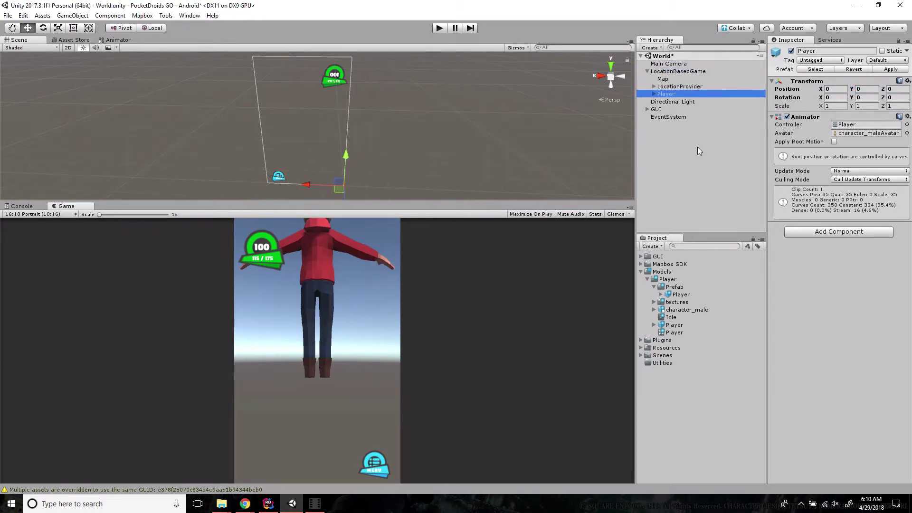
{"action": "left_click", "coordinate": [670, 64]}
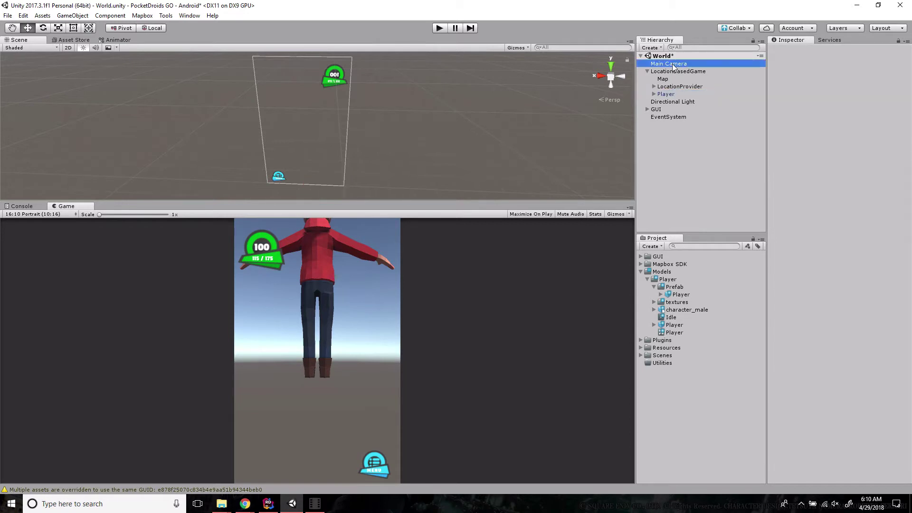
{"action": "left_click_drag", "start_coordinate": [671, 66], "coordinate": [669, 94]}
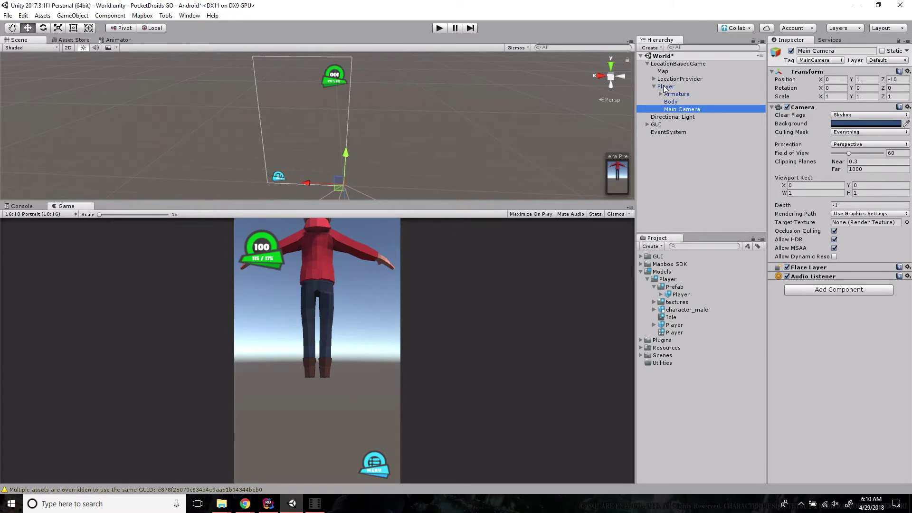
Add the ImmediatePositionWithLocationProvider component to Player.
{"action": "left_click", "coordinate": [663, 88]}
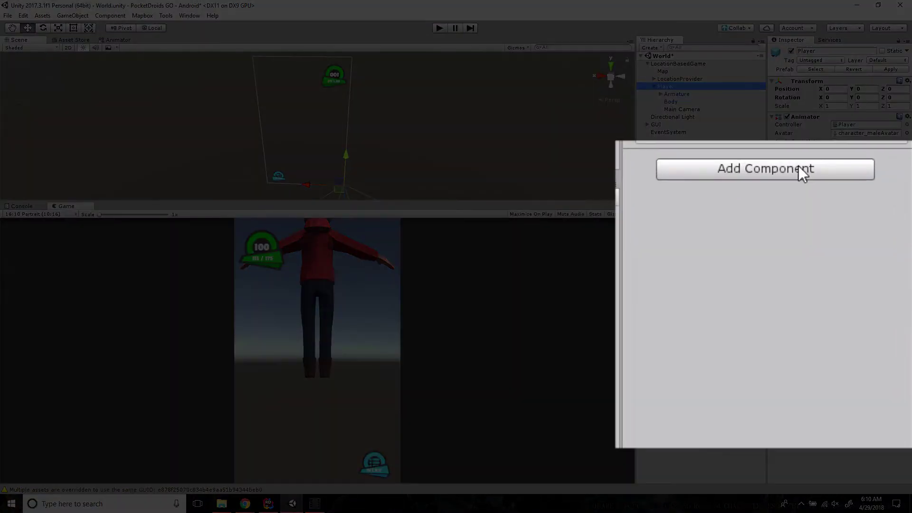
{"action": "left_click", "coordinate": [856, 232]}
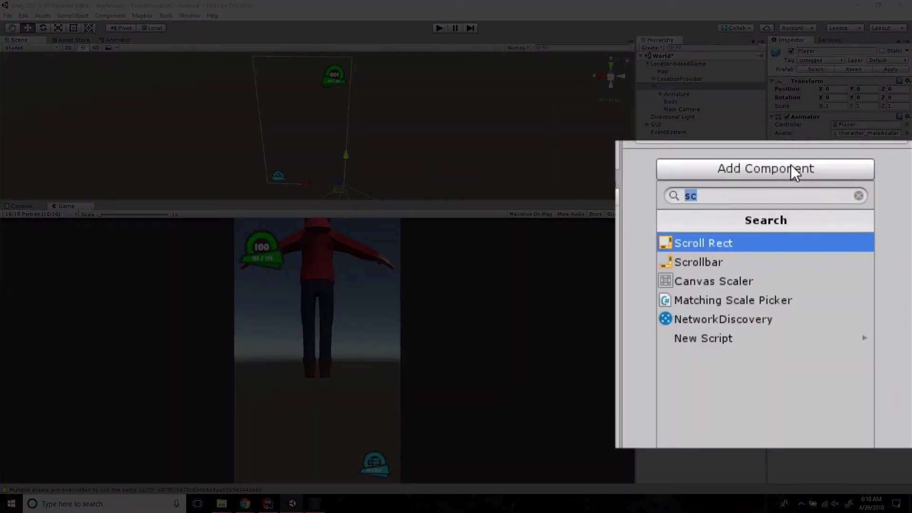
{"action": "key", "text": "BackSpace"}
{"action": "type", "text": "Ime"}
{"action": "key", "text": "BackSpace"}
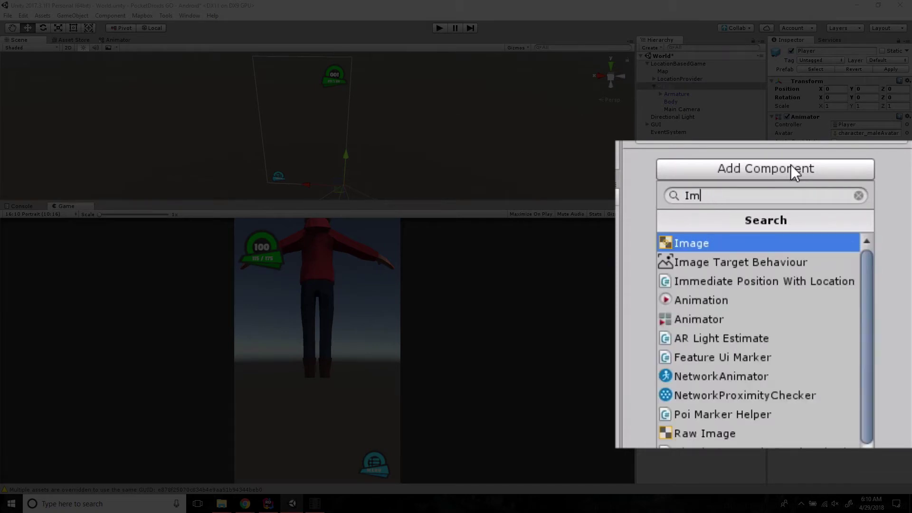
{"action": "type", "text": "me"}
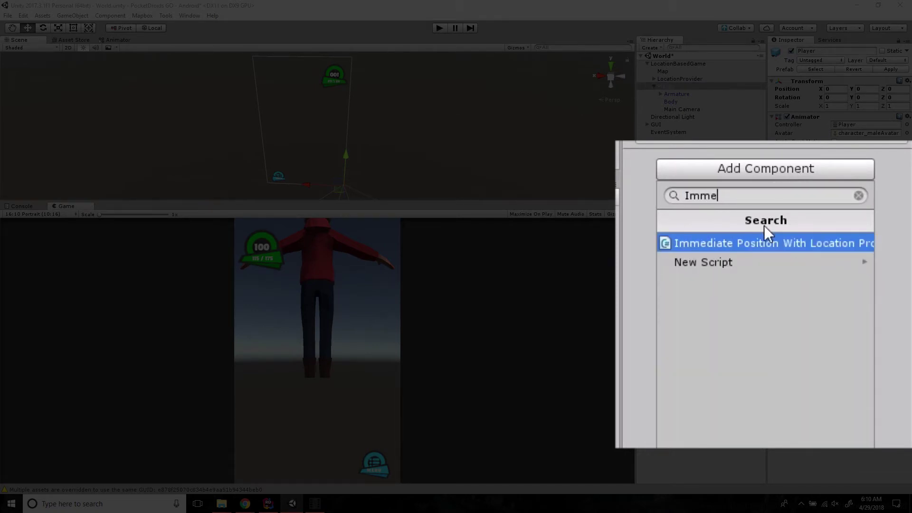
{"action": "left_click", "coordinate": [759, 240]}
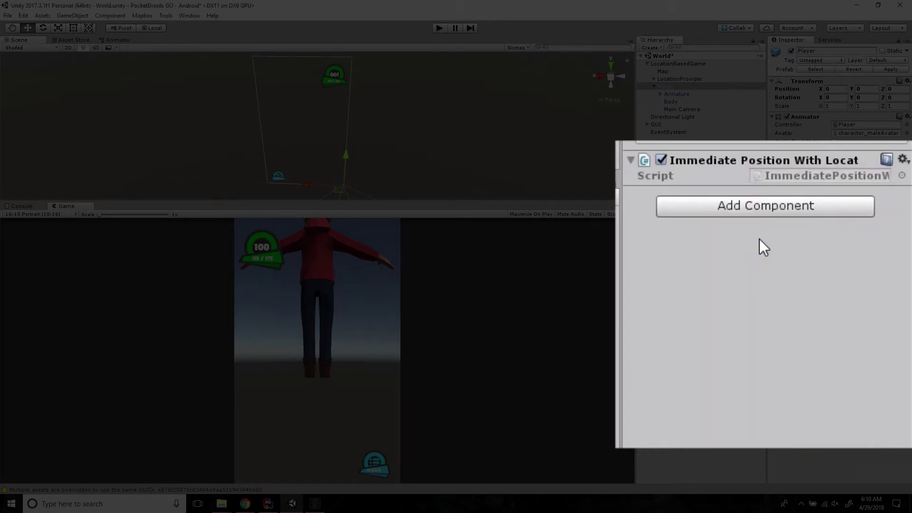
Add Rotate With Location Provider to Player with Rotation Follow Factor 2.
{"action": "left_click", "coordinate": [758, 204]}
{"action": "type", "text": "R"}
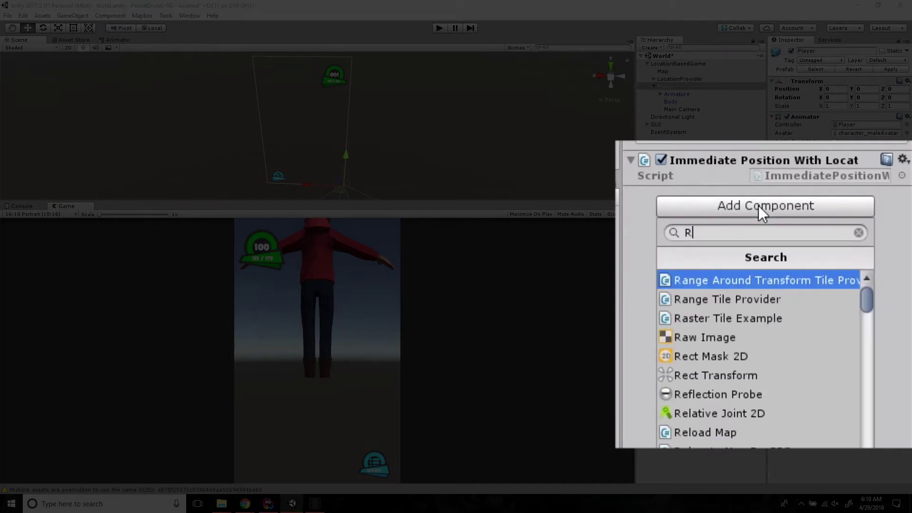
{"action": "type", "text": "ot"}
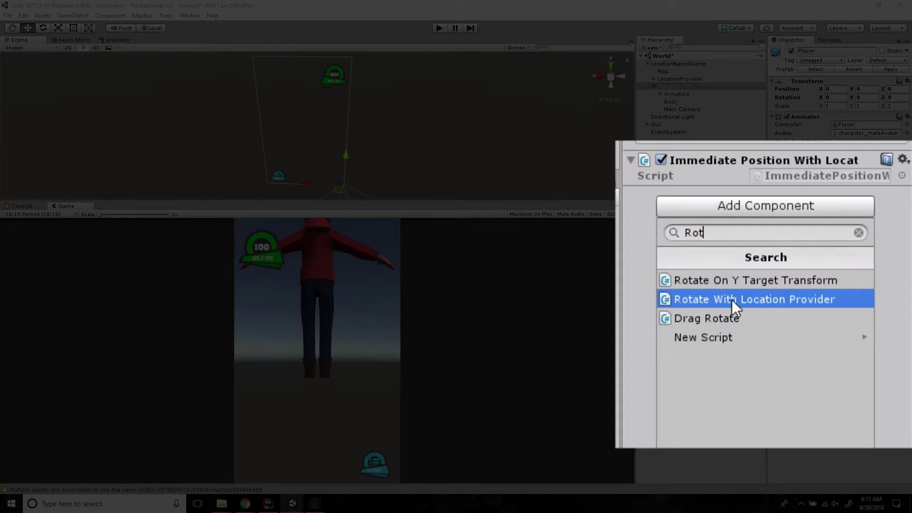
{"action": "left_click", "coordinate": [731, 299]}
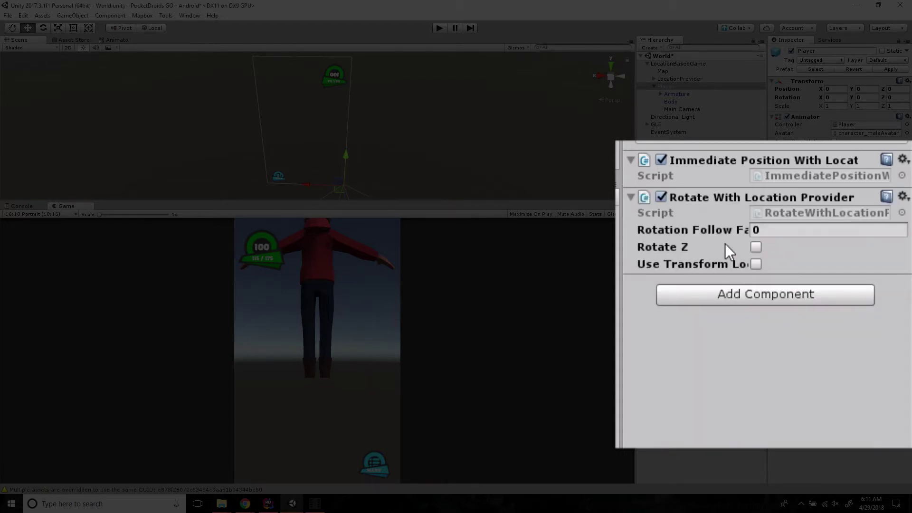
{"action": "left_click", "coordinate": [681, 227]}
{"action": "type", "text": "2"}
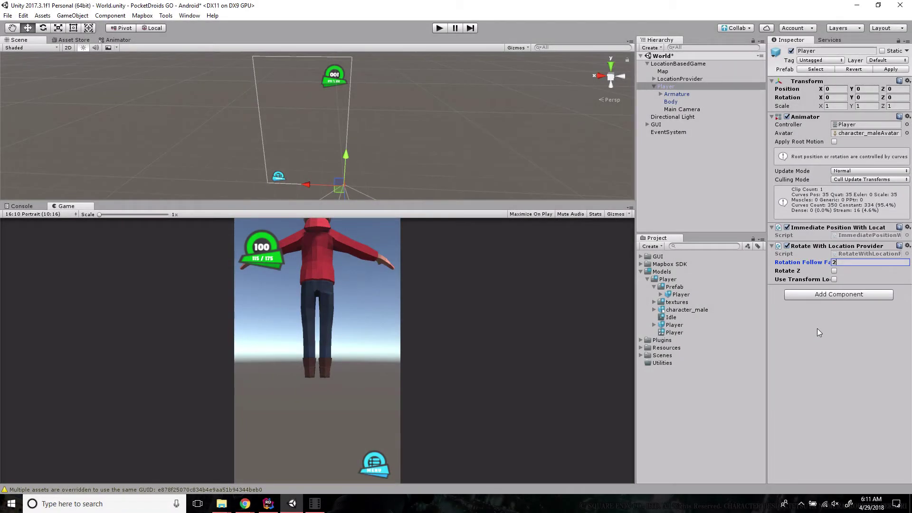
{"action": "left_click", "coordinate": [805, 320]}
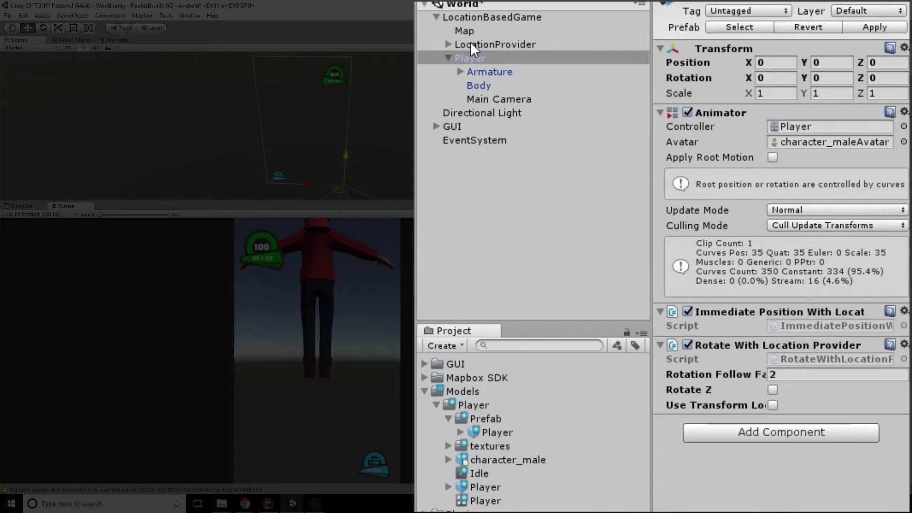
Expand LocationProvider and view Device's settings: Desired Accuracy 5, Update Distance 5.
{"action": "left_click", "coordinate": [475, 44]}
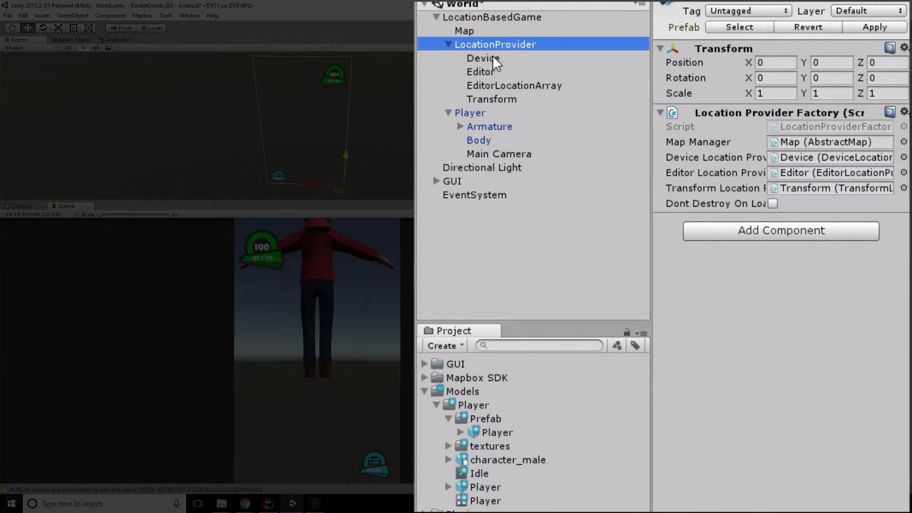
{"action": "left_click", "coordinate": [491, 57]}
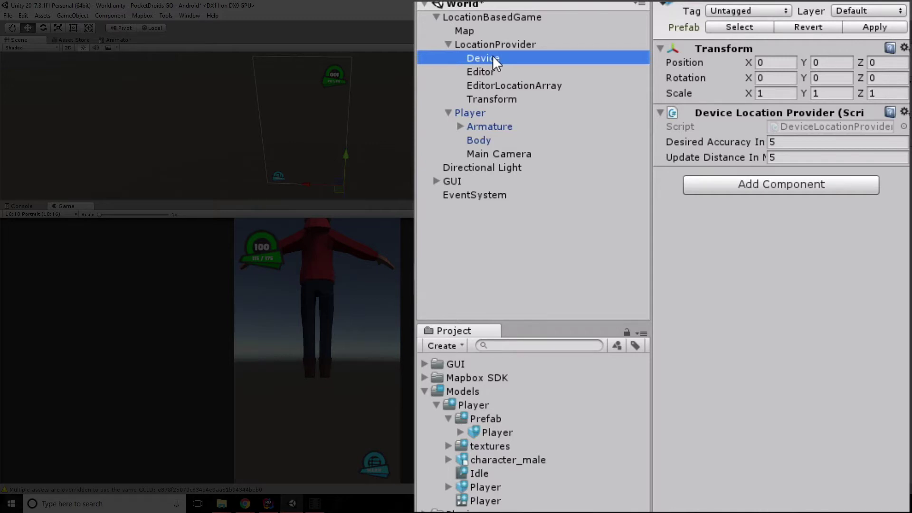
Review the Editor provider's EditorLocationArray latitude/longitude points, then view the Transform provider.
{"action": "left_click", "coordinate": [492, 73]}
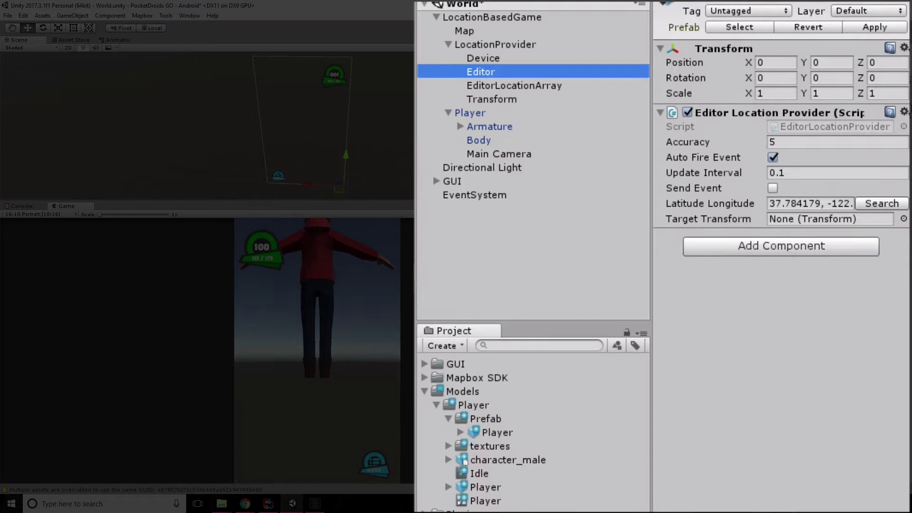
{"action": "left_click", "coordinate": [534, 88]}
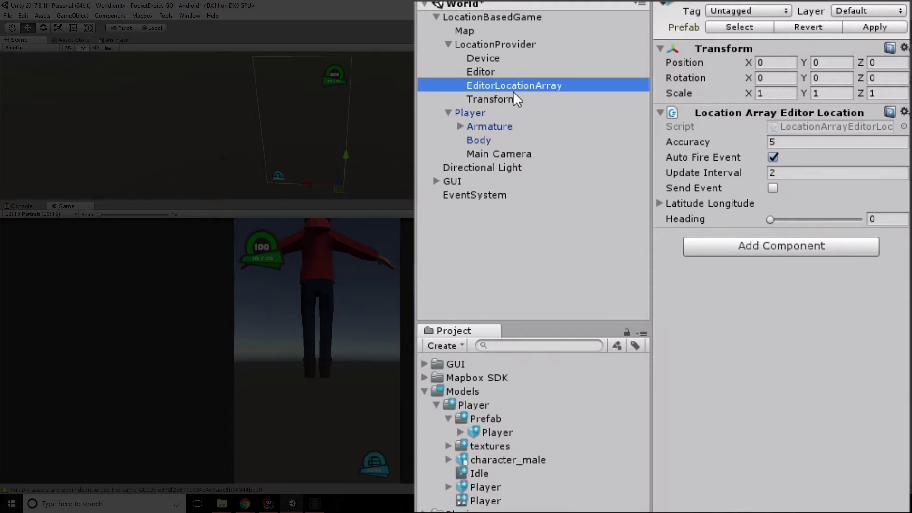
{"action": "left_click", "coordinate": [703, 204]}
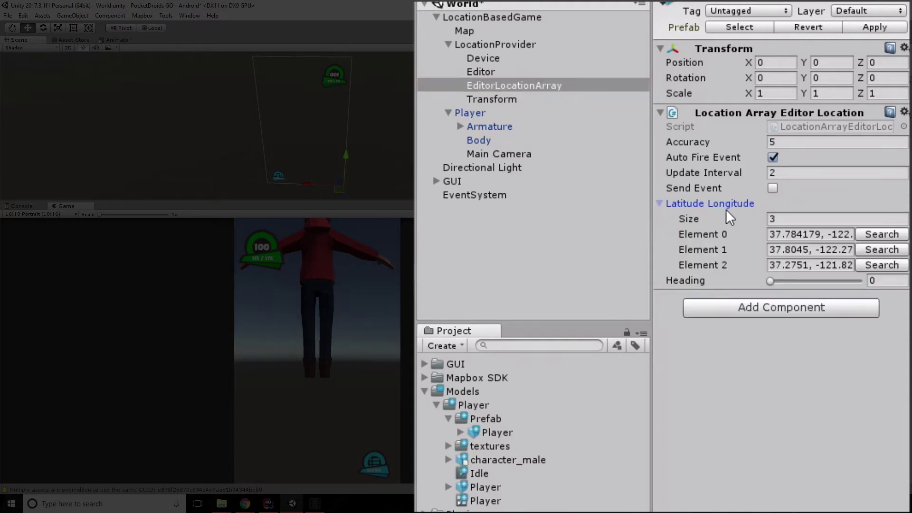
{"action": "left_click", "coordinate": [660, 204]}
{"action": "left_click", "coordinate": [506, 102]}
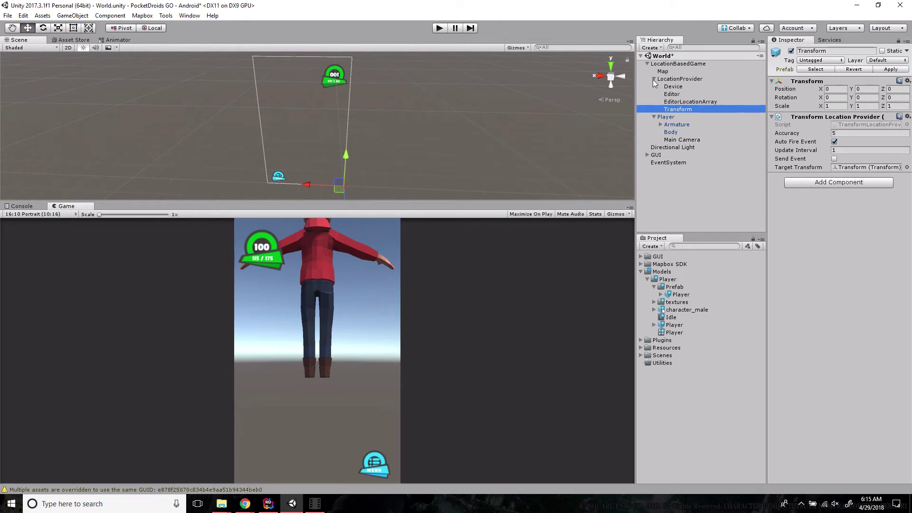
Collapse LocationProvider, enter Play mode, and zoom the Scene view onto the player on the map.
{"action": "left_click", "coordinate": [653, 79]}
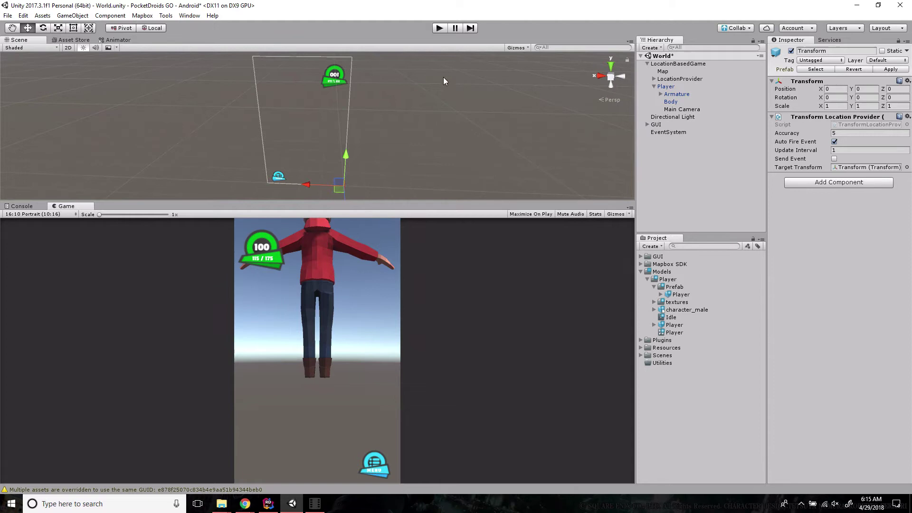
{"action": "left_click", "coordinate": [439, 29]}
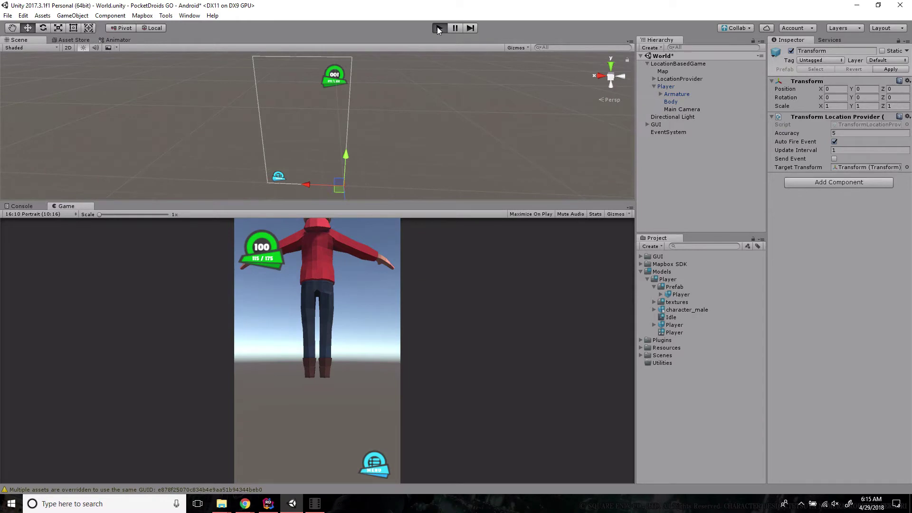
{"action": "right_click_drag", "start_coordinate": [398, 104], "coordinate": [409, 143]}
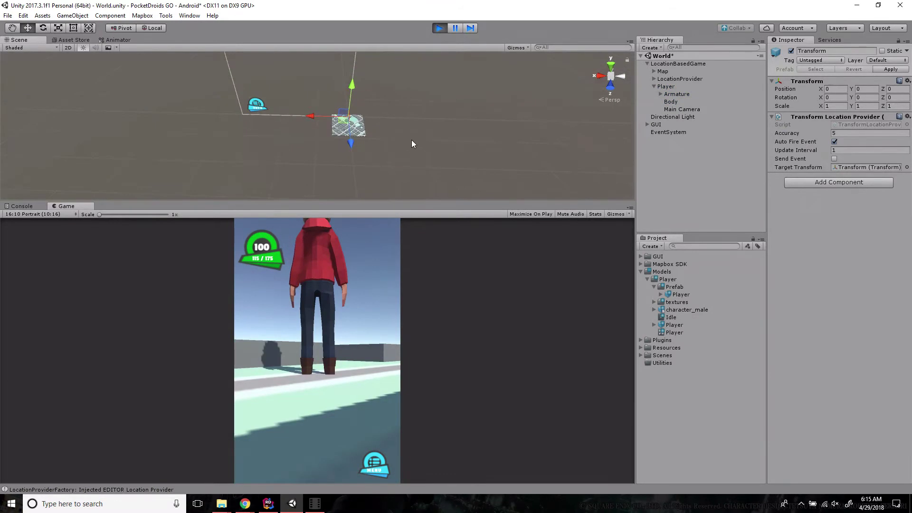
{"action": "scroll", "coordinate": [412, 140], "scroll_direction": "up", "scroll_amount": 8}
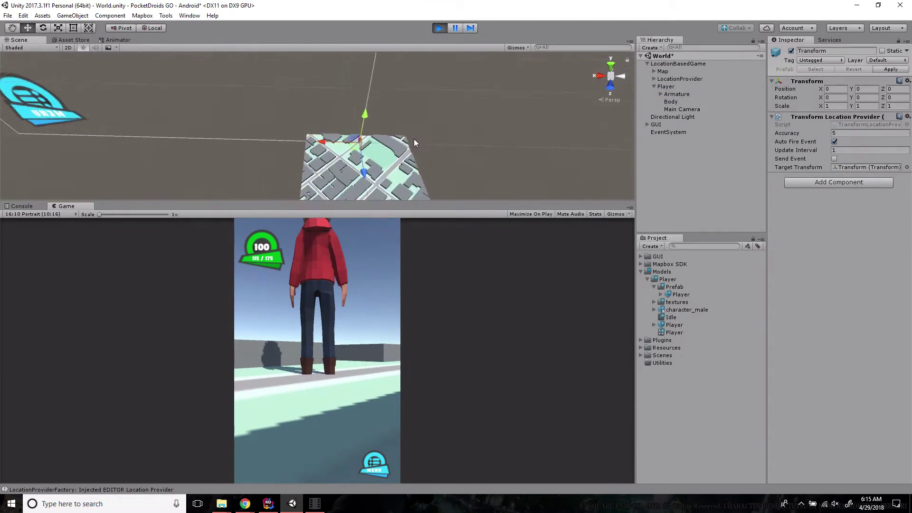
{"action": "scroll", "coordinate": [418, 135], "scroll_direction": "up", "scroll_amount": 6}
{"action": "right_click_drag", "start_coordinate": [421, 138], "coordinate": [341, 117]}
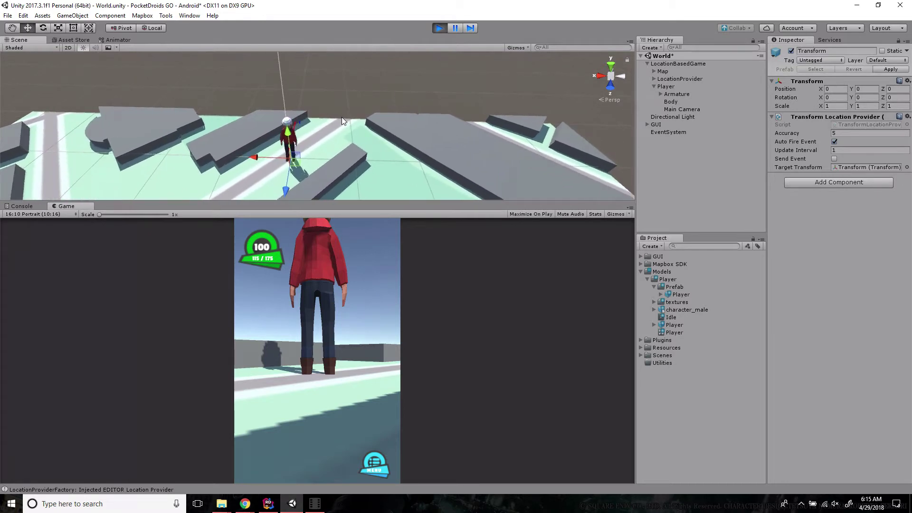
{"action": "scroll", "coordinate": [342, 119], "scroll_direction": "up", "scroll_amount": 6}
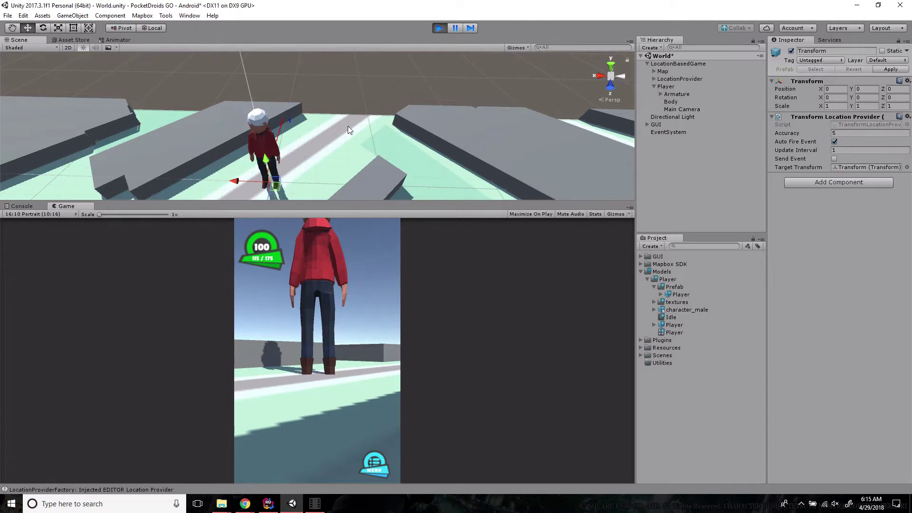
{"action": "scroll", "coordinate": [348, 127], "scroll_direction": "down", "scroll_amount": 4}
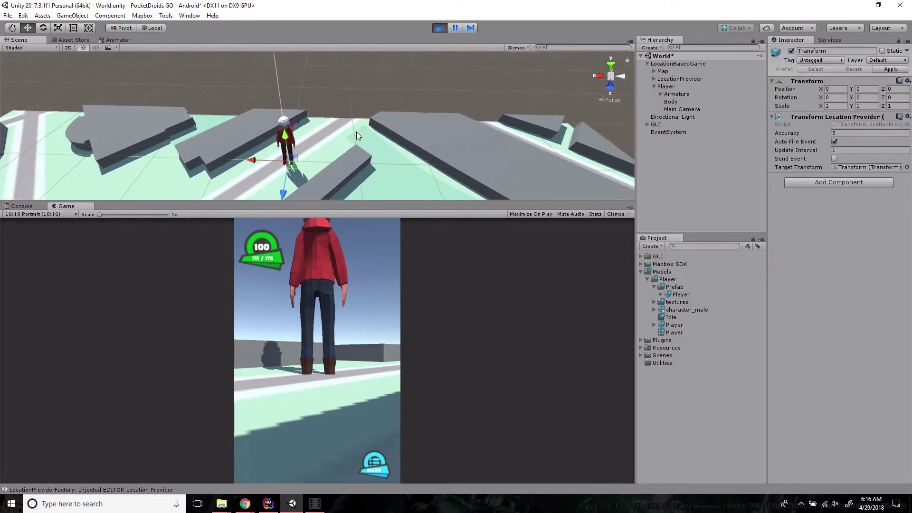
Set the Player's Transform Scale to 0.5, 0.5, 0.5 and view the smaller character.
{"action": "left_click", "coordinate": [667, 87]}
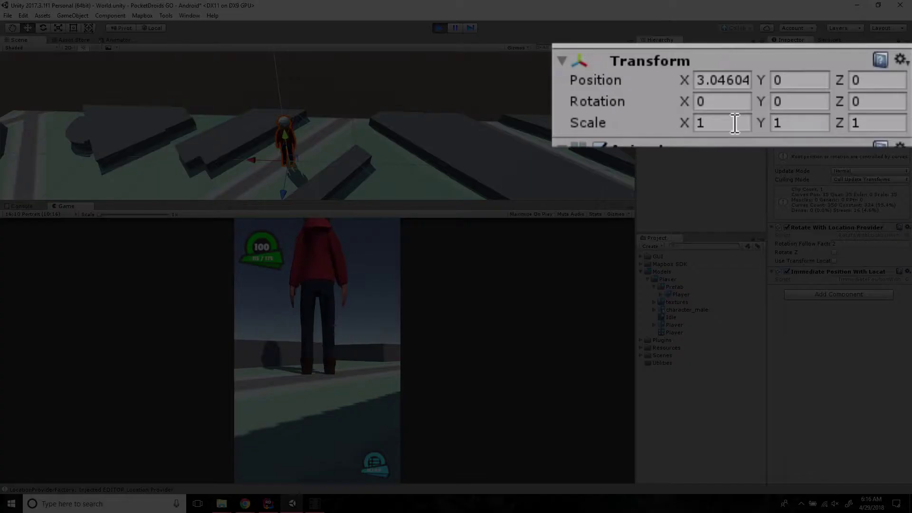
{"action": "left_click", "coordinate": [734, 123]}
{"action": "type", "text": "0.5"}
{"action": "key", "text": "Tab"}
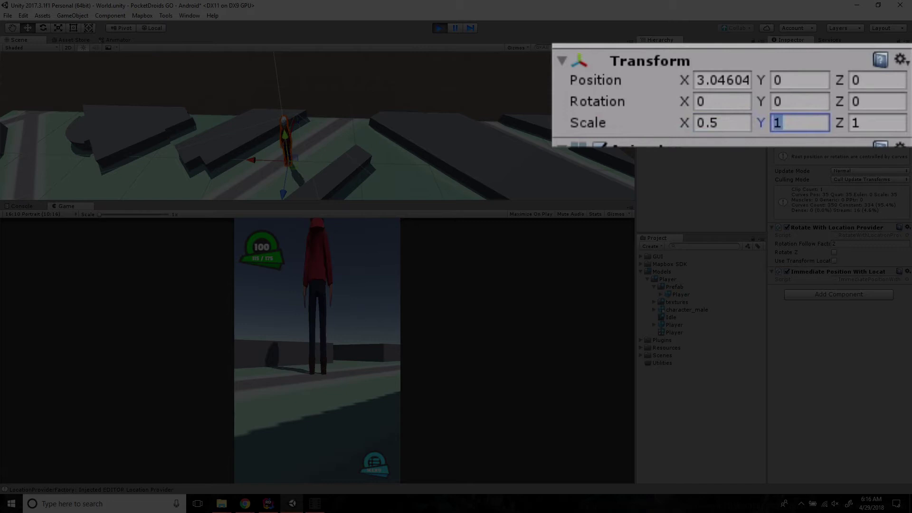
{"action": "type", "text": ".5"}
{"action": "key", "text": "Tab"}
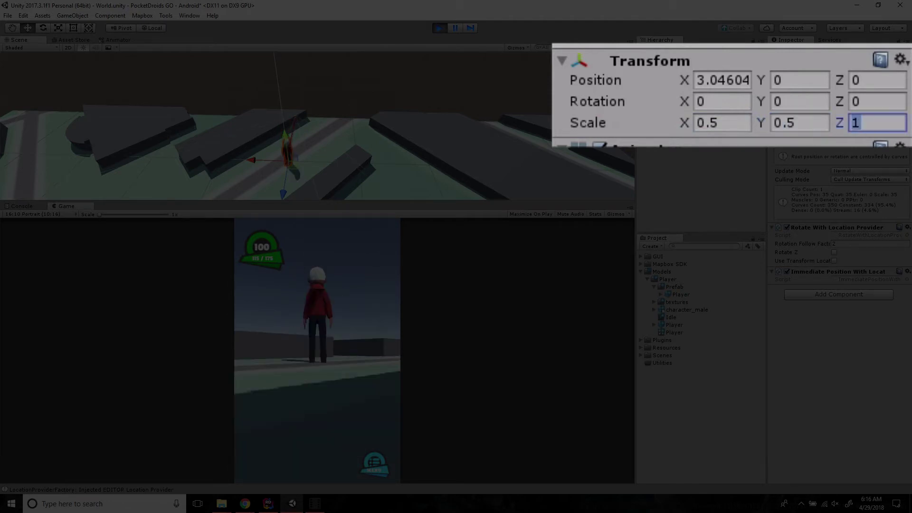
{"action": "type", "text": "5"}
{"action": "key", "text": "BackSpace"}
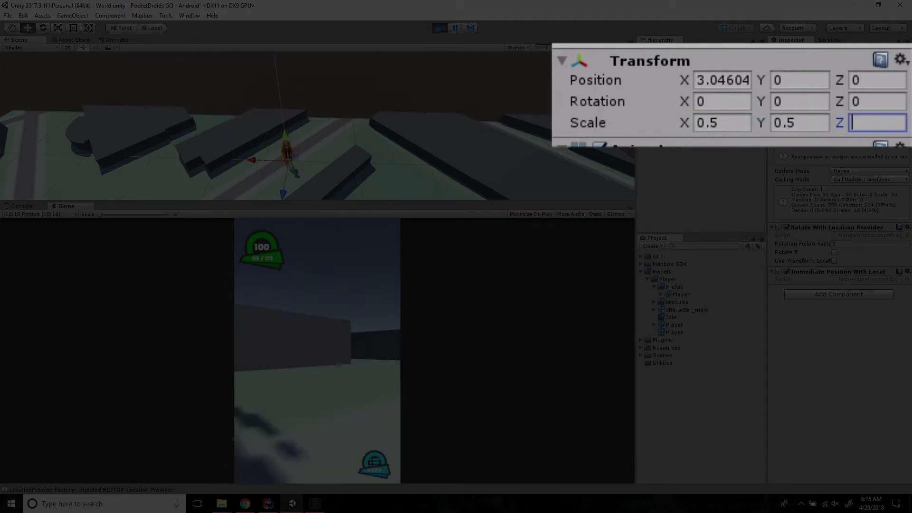
{"action": "type", "text": ".5"}
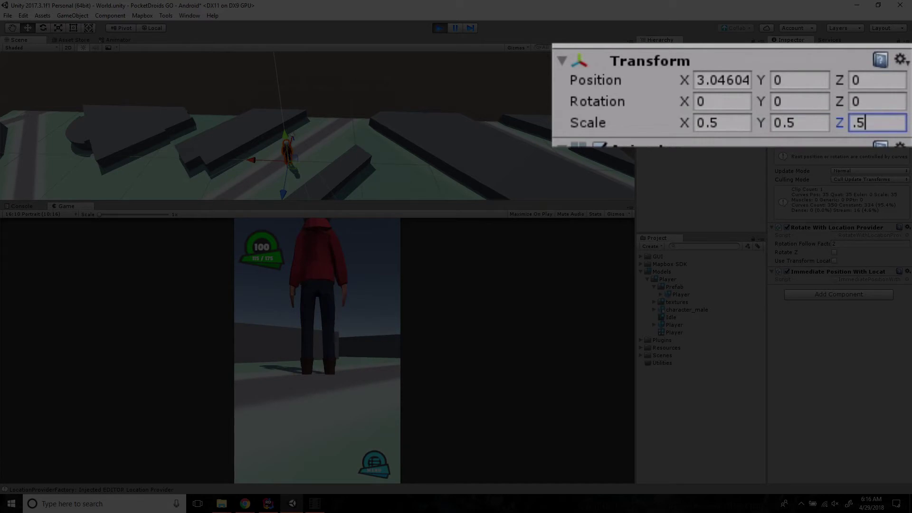
{"action": "scroll", "coordinate": [325, 135], "scroll_direction": "up", "scroll_amount": 3}
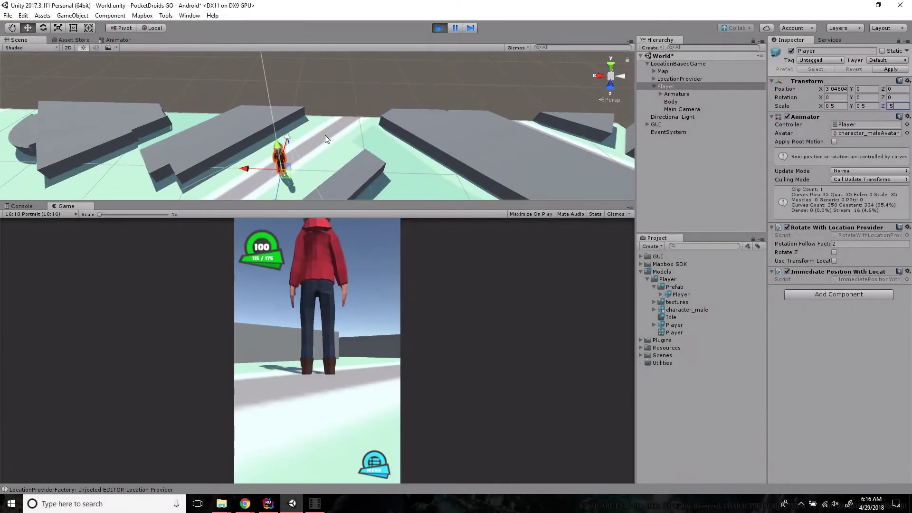
{"action": "middle_click_drag", "start_coordinate": [324, 135], "coordinate": [351, 93]}
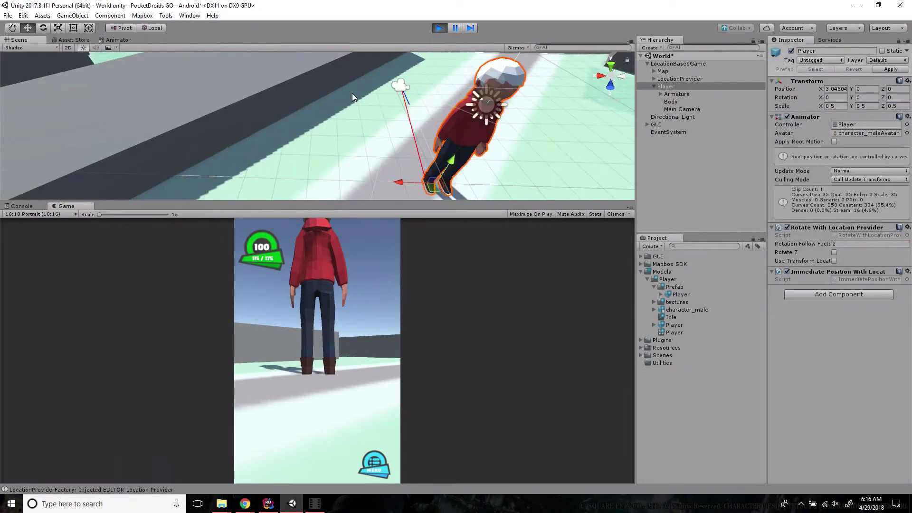
{"action": "scroll", "coordinate": [352, 94], "scroll_direction": "down", "scroll_amount": 2}
{"action": "scroll", "coordinate": [352, 95], "scroll_direction": "down", "scroll_amount": 5}
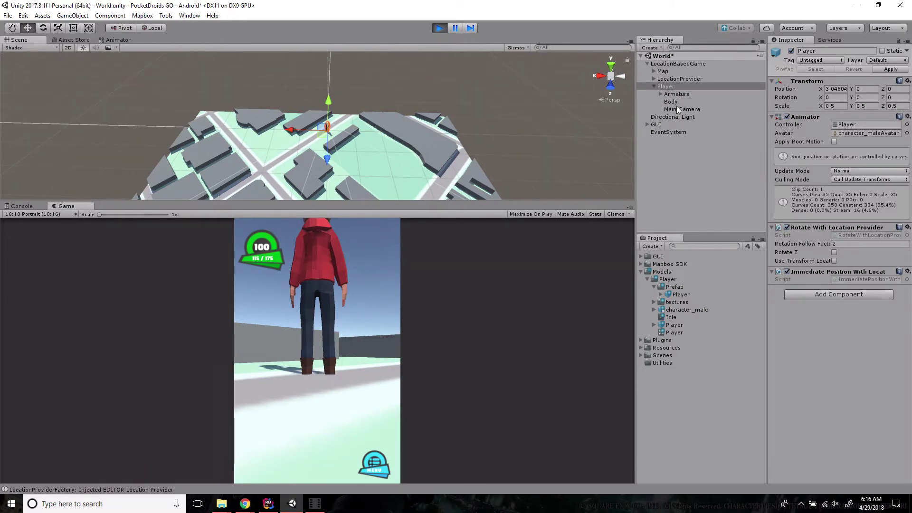
Drag the Main Camera's handles to move it back, up and tilted toward the player.
{"action": "left_click", "coordinate": [676, 109]}
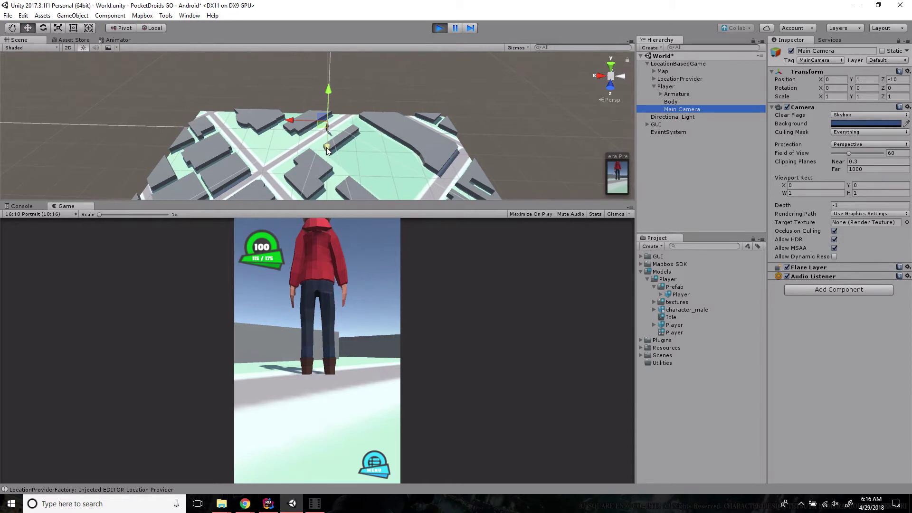
{"action": "left_click_drag", "start_coordinate": [326, 148], "coordinate": [333, 142]}
{"action": "left_click_drag", "start_coordinate": [329, 91], "coordinate": [325, 69]}
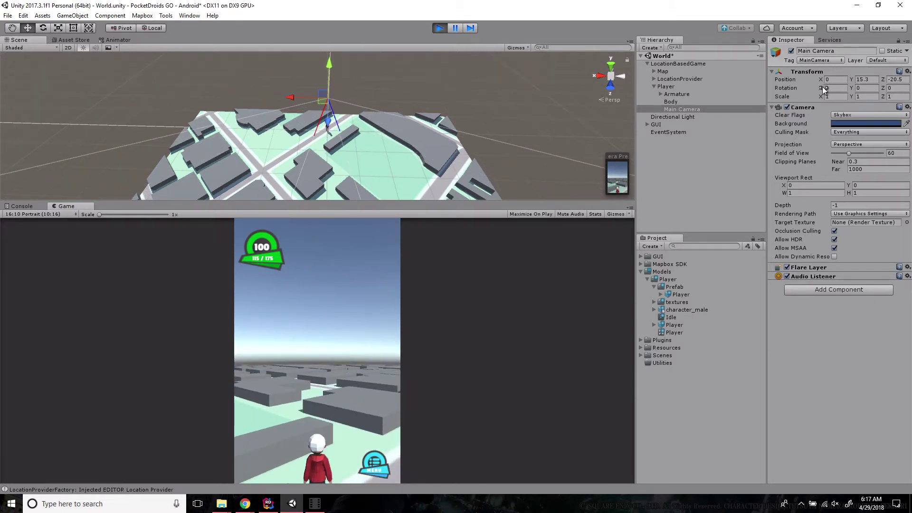
{"action": "left_click_drag", "start_coordinate": [824, 89], "coordinate": [854, 95]}
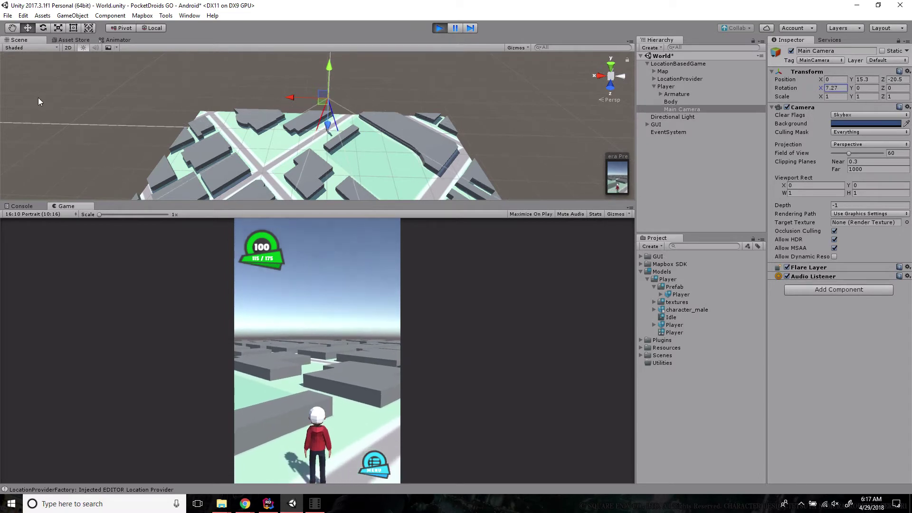
{"action": "left_click_drag", "start_coordinate": [38, 98], "coordinate": [780, 216]}
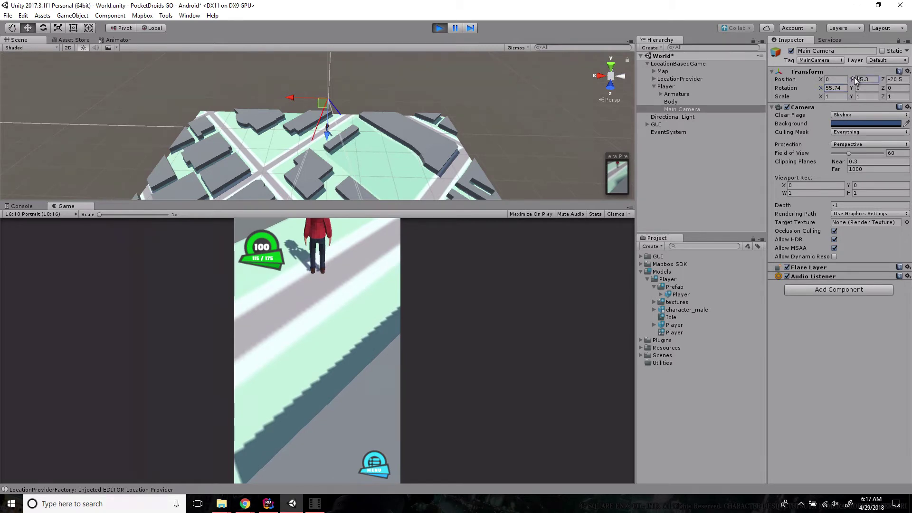
{"action": "left_click_drag", "start_coordinate": [853, 77], "coordinate": [435, 149]}
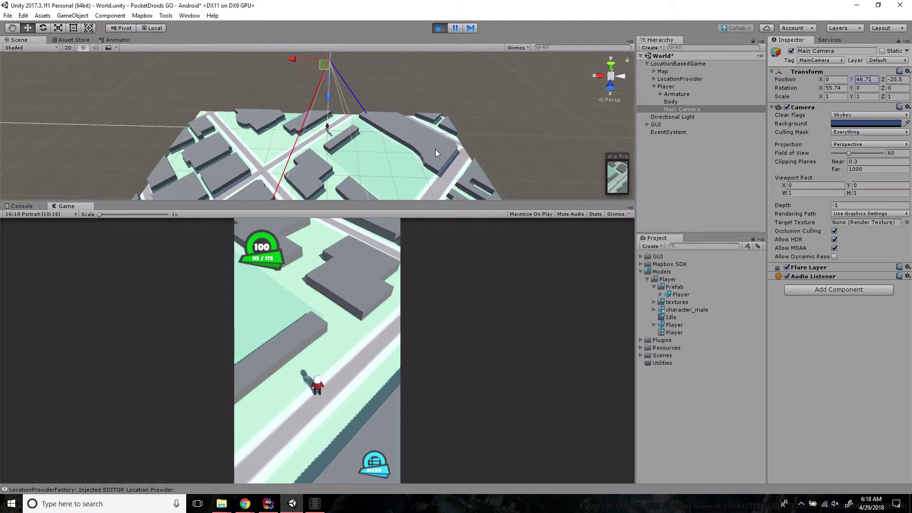
Type Main Camera Position Y 50, Z -35 and Rotation X 55.
{"action": "left_click", "coordinate": [872, 79]}
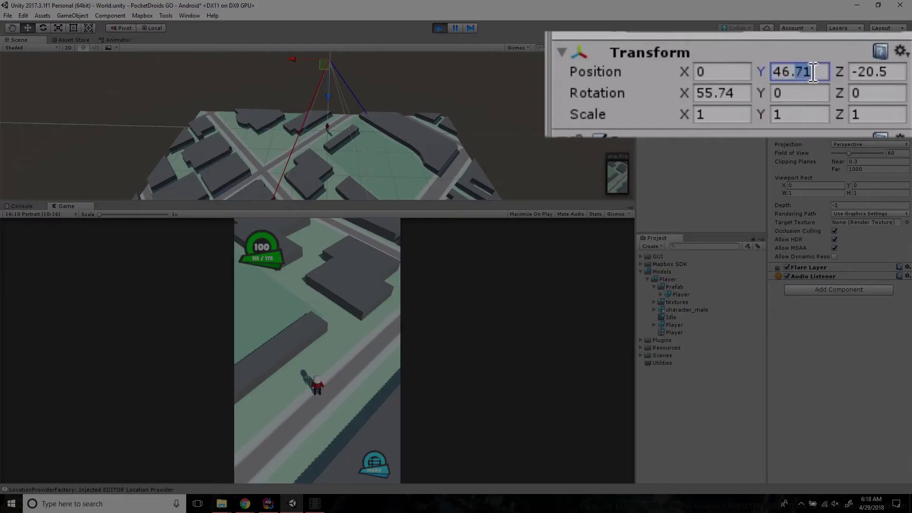
{"action": "type", "text": "50"}
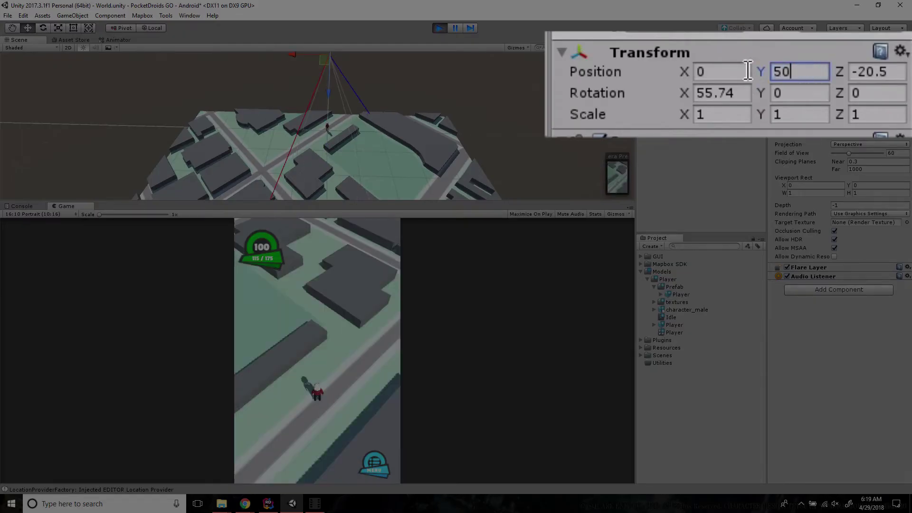
{"action": "key", "text": "Tab"}
{"action": "type", "text": "-35"}
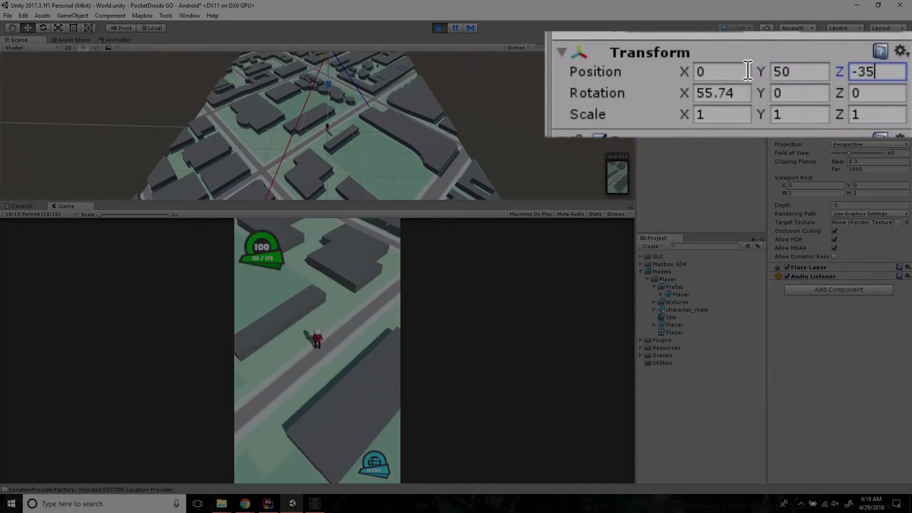
{"action": "left_click", "coordinate": [738, 98]}
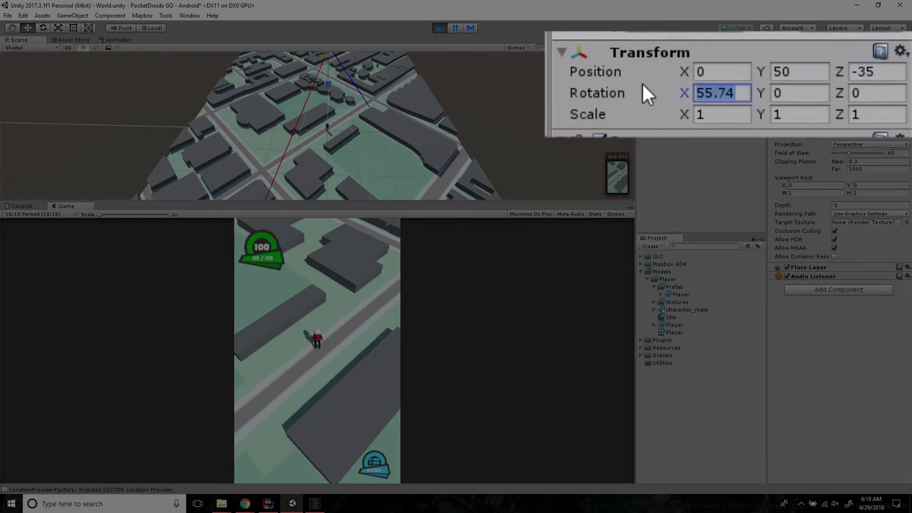
{"action": "type", "text": "55"}
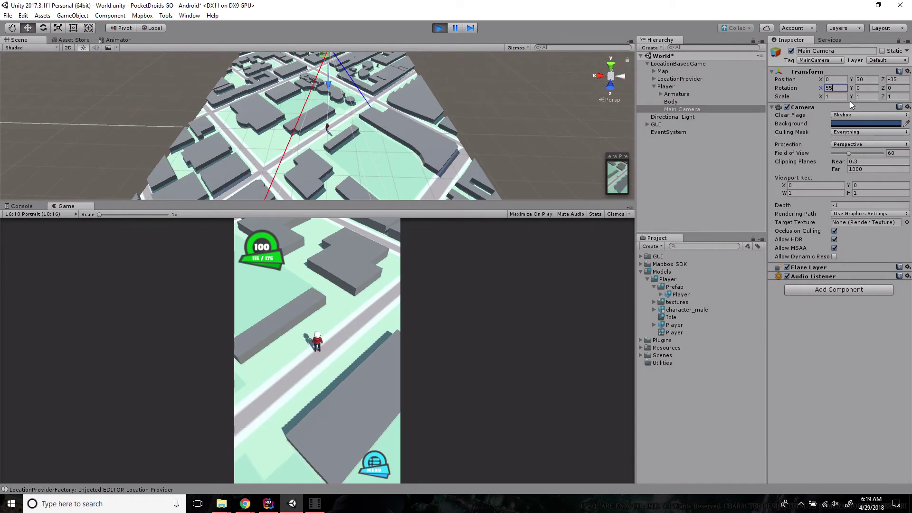
{"action": "left_click", "coordinate": [817, 324]}
Stop Play mode and set Main Camera Rotation X 50 and Position Z -35.
{"action": "left_click", "coordinate": [440, 28]}
{"action": "left_click", "coordinate": [841, 87]}
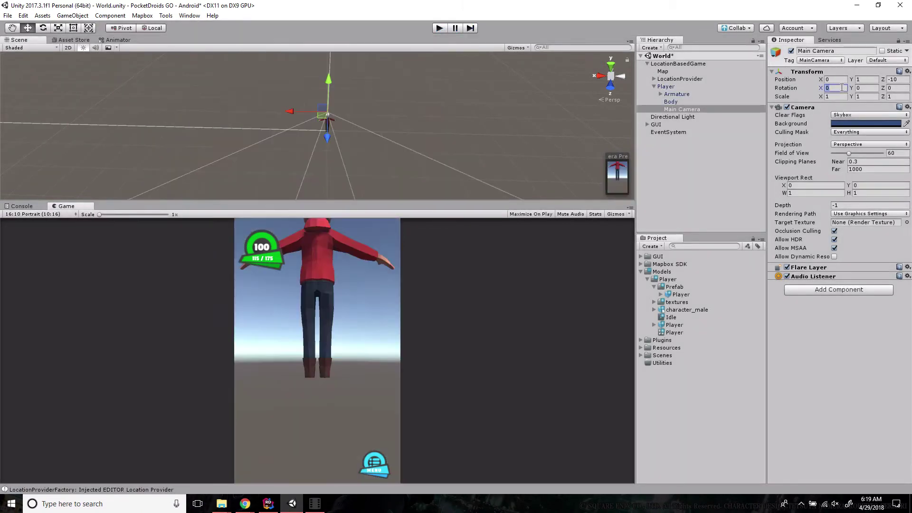
{"action": "type", "text": "50"}
{"action": "left_click", "coordinate": [897, 79]}
{"action": "type", "text": "-35"}
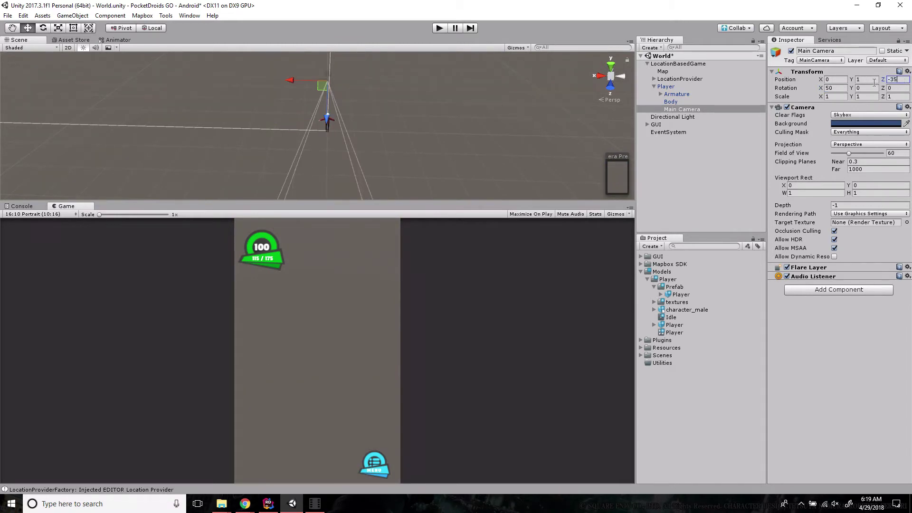
{"action": "left_click", "coordinate": [873, 80]}
Preview the camera height in Play mode, then set Position Y to 45 in edit mode.
{"action": "left_click", "coordinate": [445, 27]}
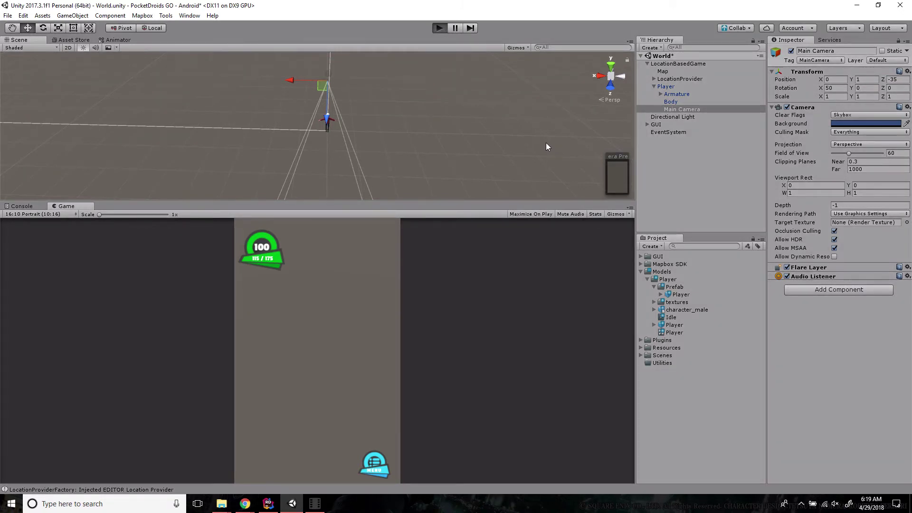
{"action": "left_click_drag", "start_coordinate": [850, 78], "coordinate": [354, 156]}
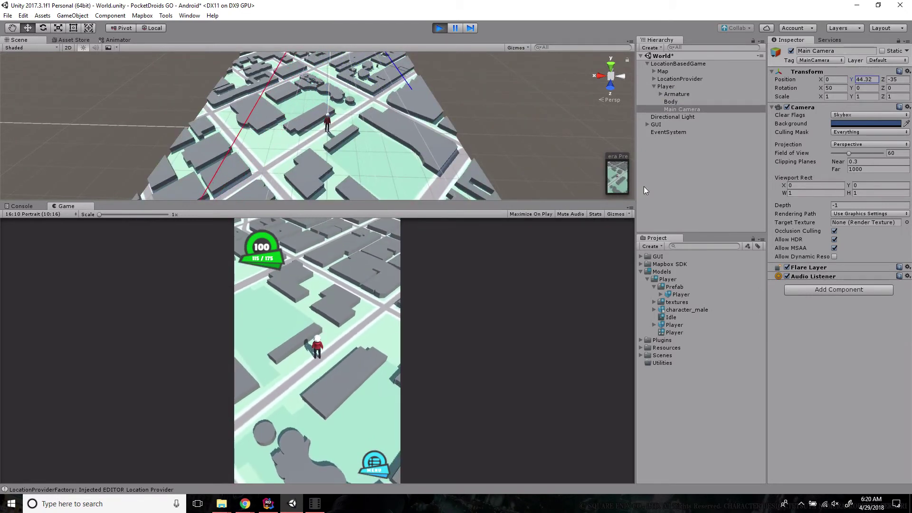
{"action": "type", "text": "40"}
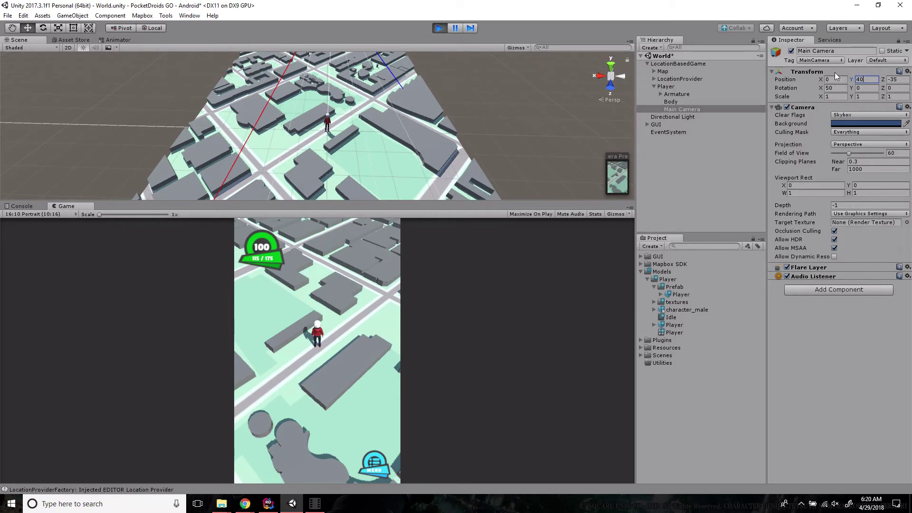
{"action": "key", "text": "BackSpace"}
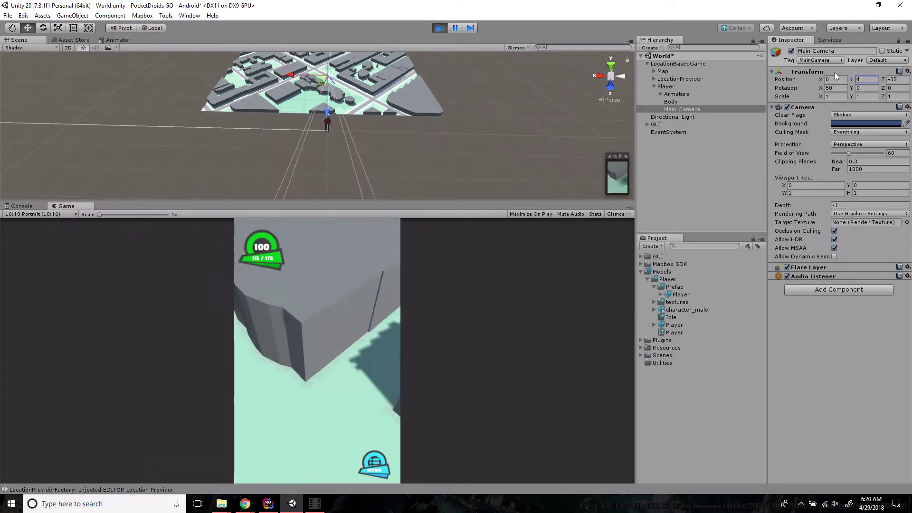
{"action": "type", "text": "5"}
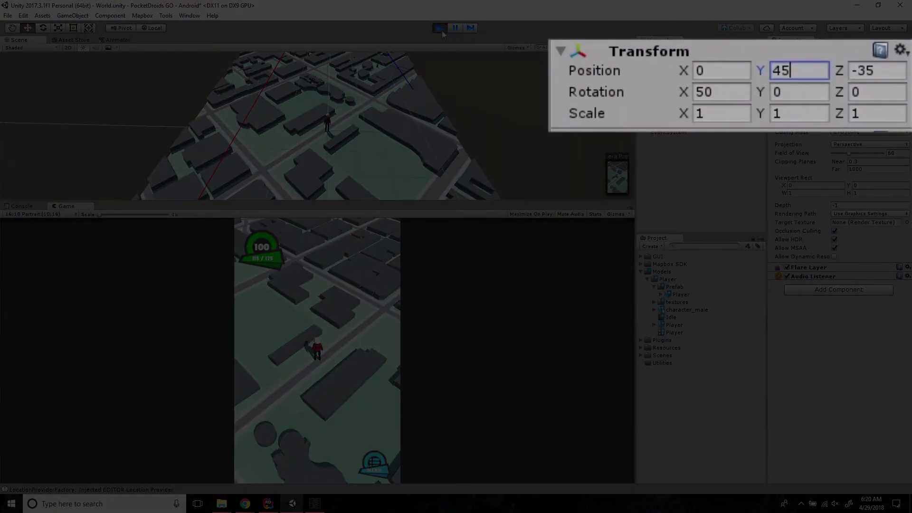
{"action": "left_click", "coordinate": [439, 27]}
{"action": "left_click", "coordinate": [798, 71]}
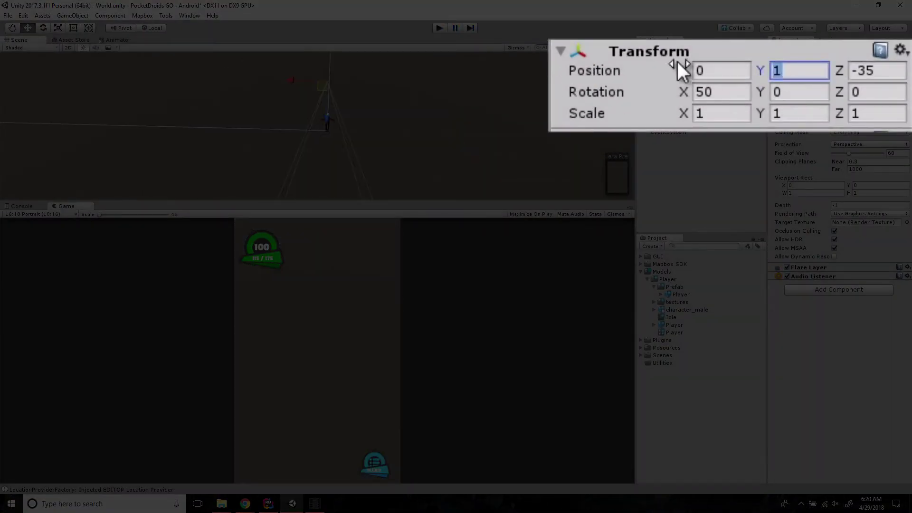
{"action": "type", "text": "45"}
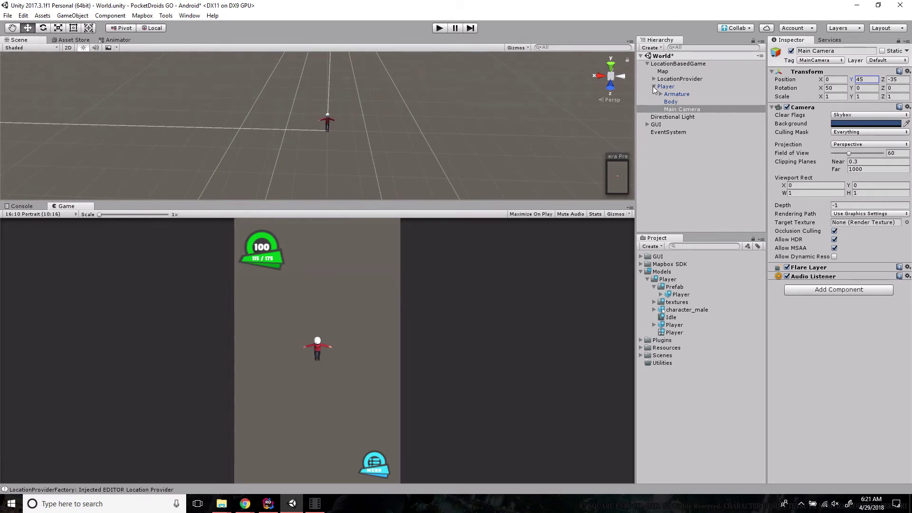
Play the scene, set the Editor location's latitude to 37.65 (-122.4015), then select Player.
{"action": "left_click", "coordinate": [440, 29]}
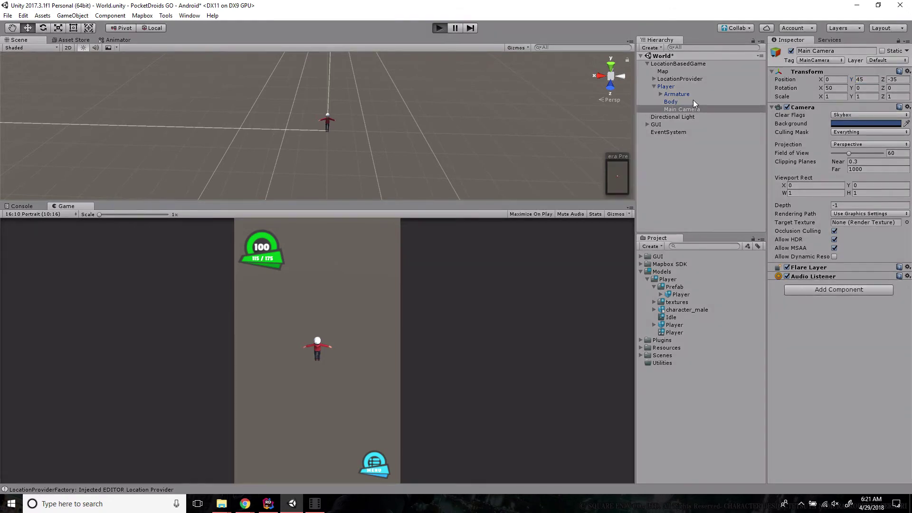
{"action": "left_click", "coordinate": [654, 79]}
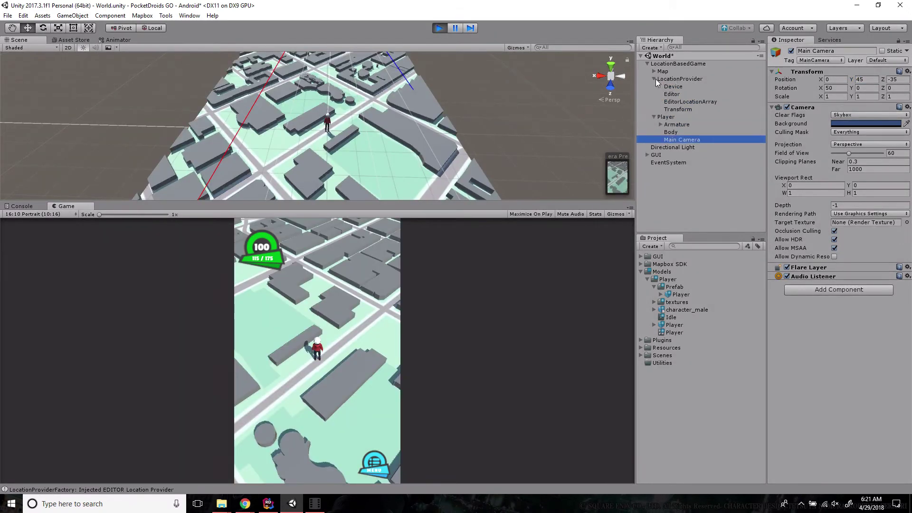
{"action": "left_click", "coordinate": [677, 93]}
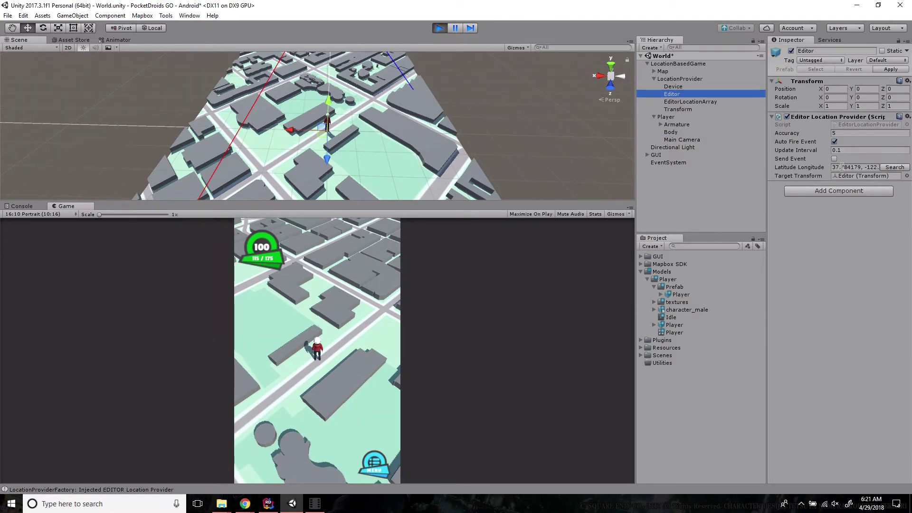
{"action": "left_click_drag", "start_coordinate": [841, 167], "coordinate": [860, 171]}
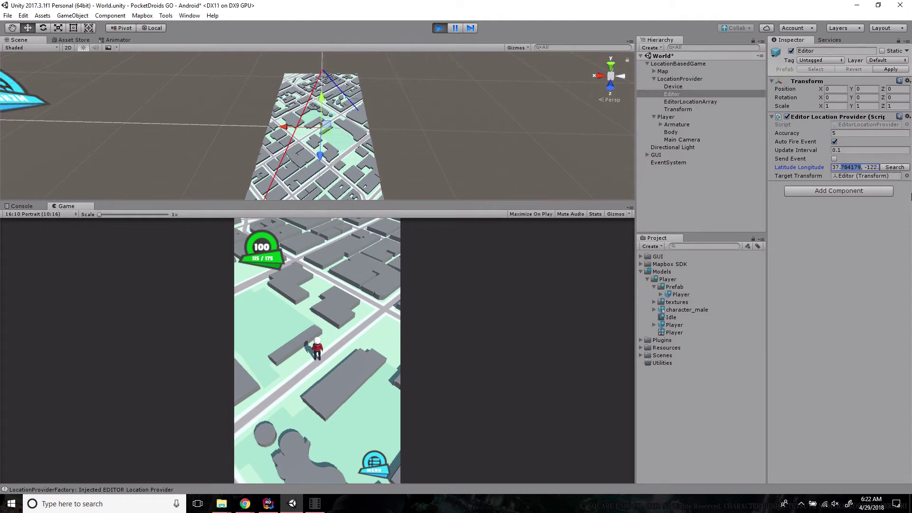
{"action": "type", "text": "65"}
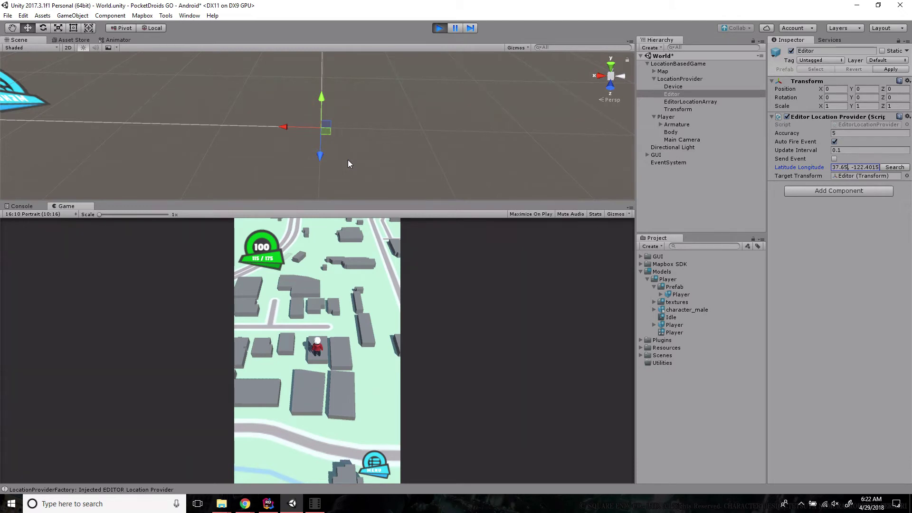
{"action": "left_click", "coordinate": [772, 234]}
{"action": "left_click", "coordinate": [672, 117]}
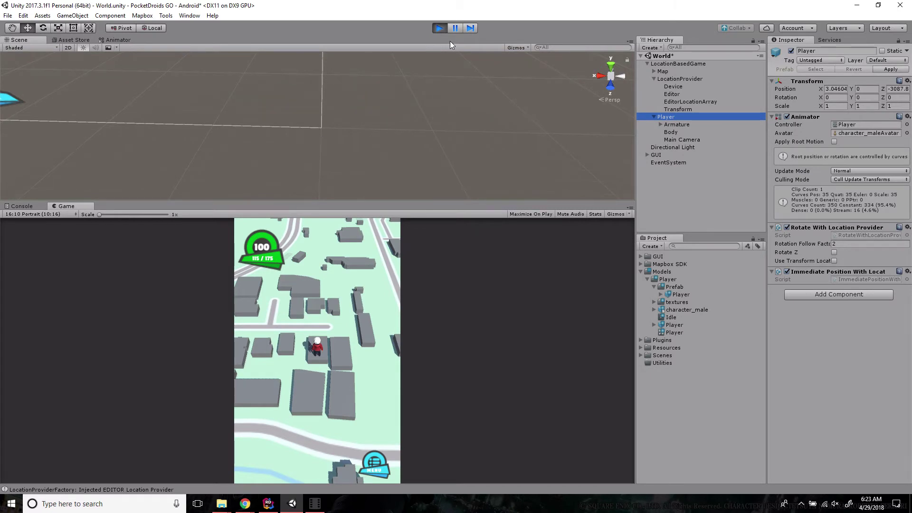
Stop the game and create a Scripts folder inside Models/Player.
{"action": "left_click", "coordinate": [445, 30]}
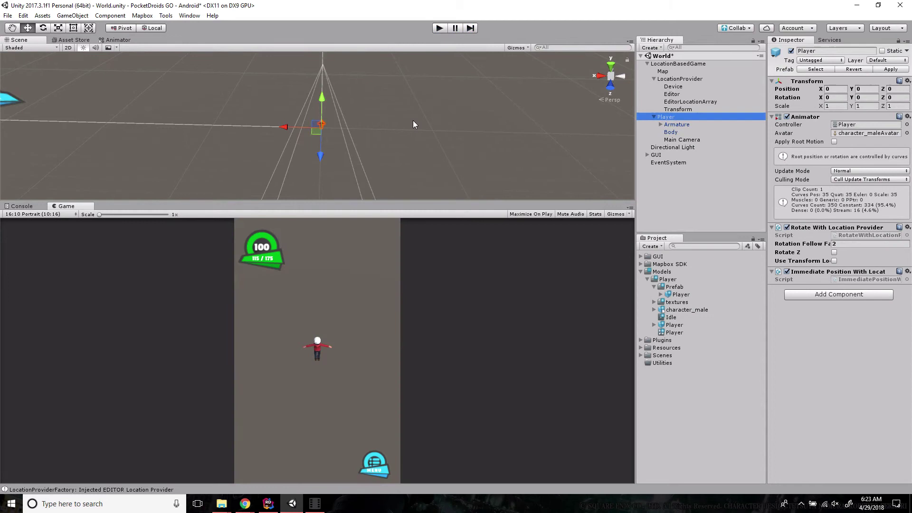
{"action": "scroll", "coordinate": [413, 122], "scroll_direction": "up", "scroll_amount": 5}
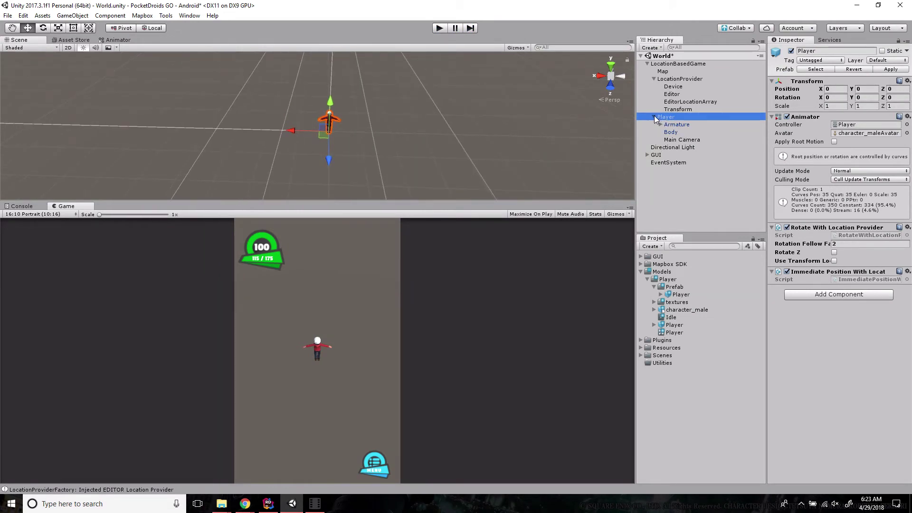
{"action": "left_click", "coordinate": [654, 286]}
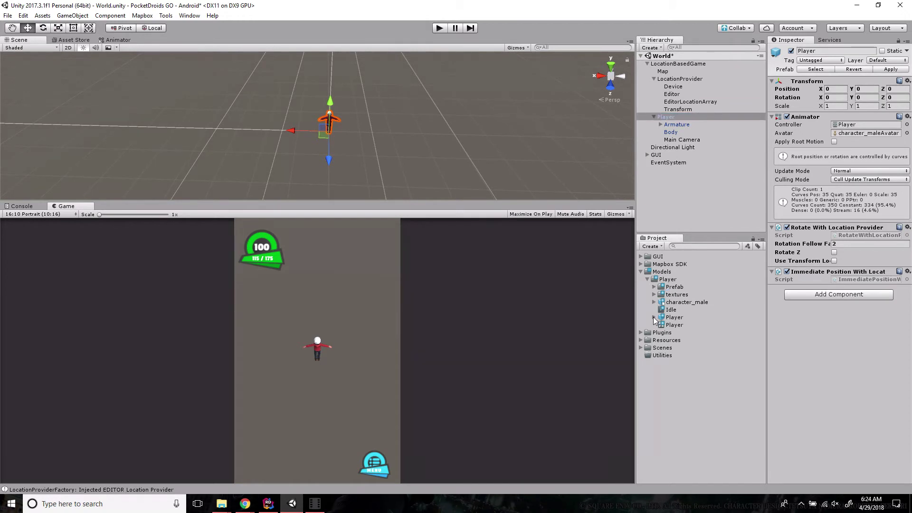
{"action": "left_click", "coordinate": [649, 279]}
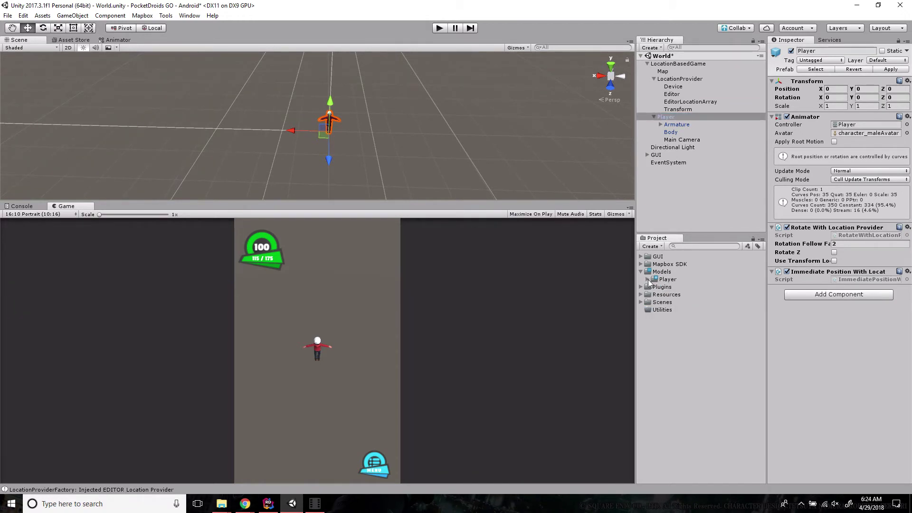
{"action": "left_click", "coordinate": [647, 280]}
{"action": "right_click", "coordinate": [660, 280]}
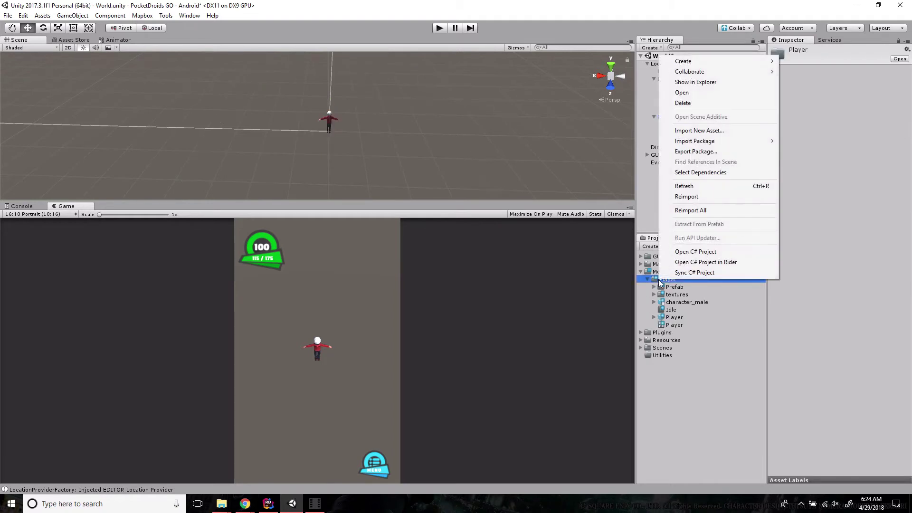
{"action": "mouse_move", "coordinate": [698, 65]}
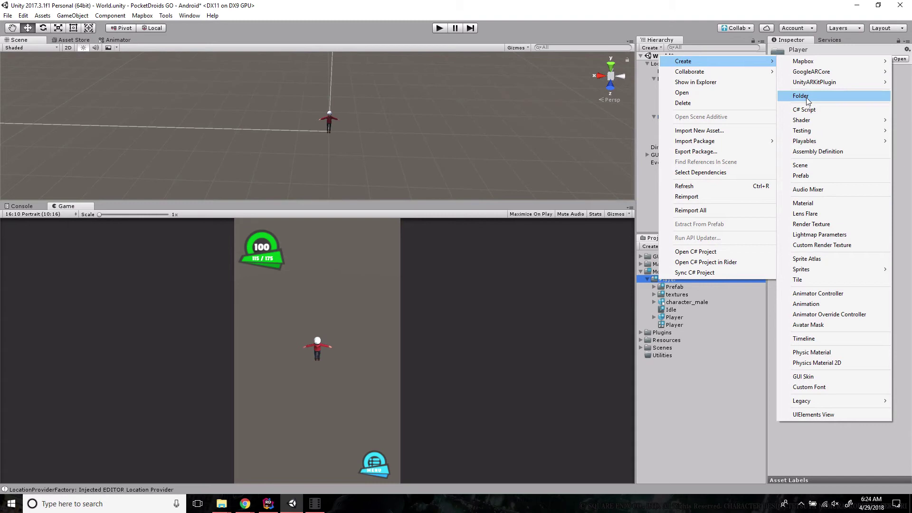
{"action": "left_click", "coordinate": [800, 97]}
{"action": "type", "text": "Scripts"}
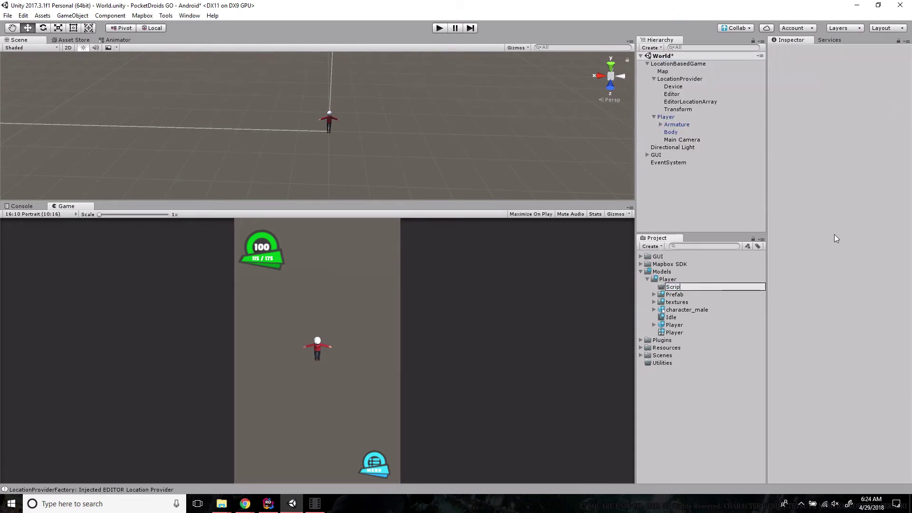
{"action": "key", "text": "Return"}
Create a Player C# script in Scripts, attach it to the Player object, and open it.
{"action": "right_click", "coordinate": [681, 294]}
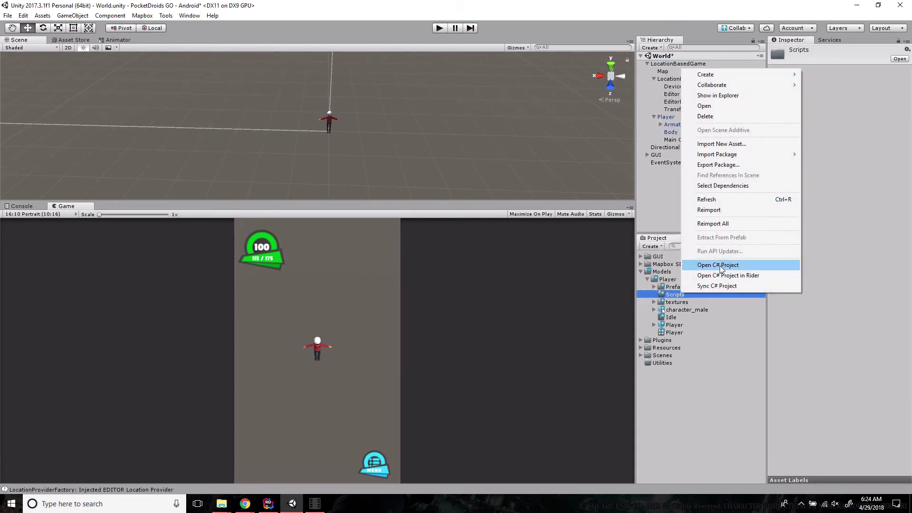
{"action": "mouse_move", "coordinate": [722, 72]}
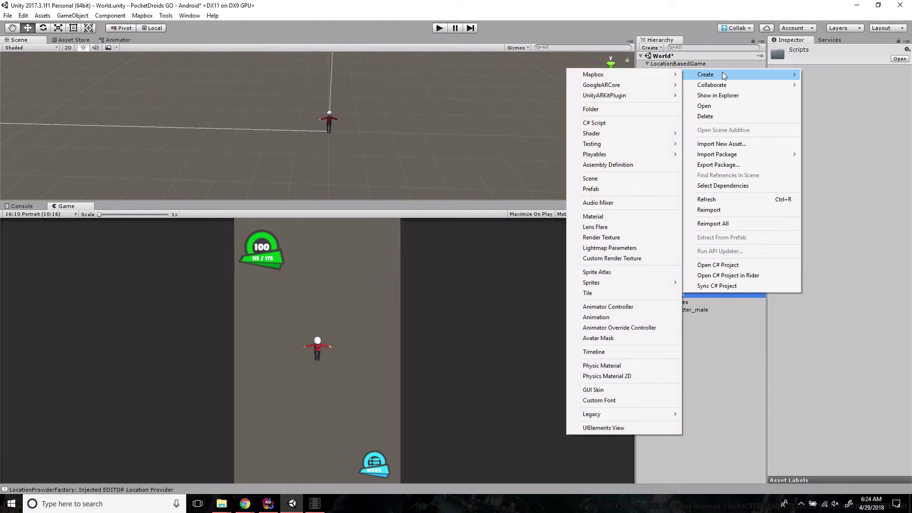
{"action": "left_click", "coordinate": [617, 129]}
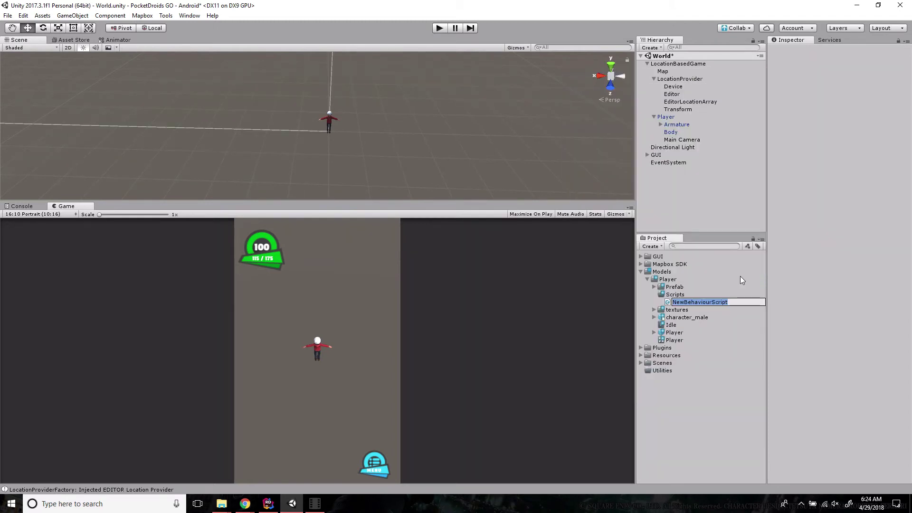
{"action": "type", "text": "Player"}
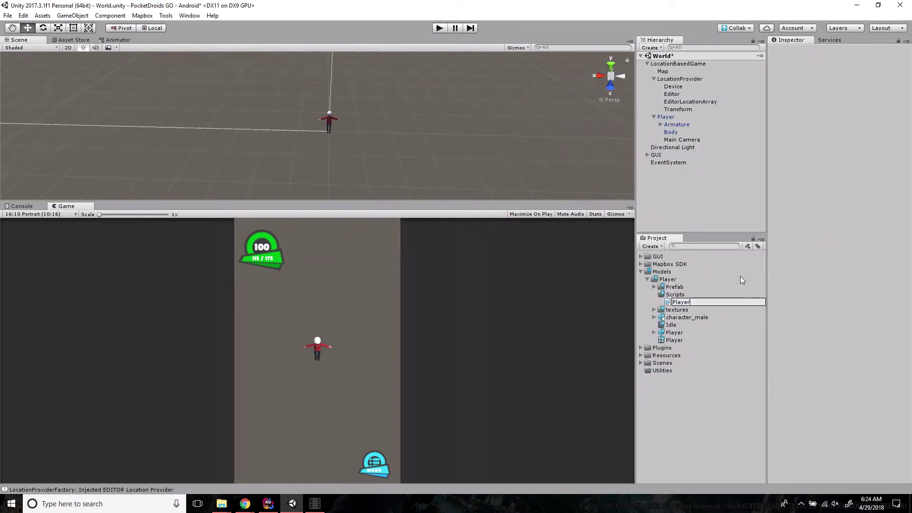
{"action": "key", "text": "Return"}
{"action": "left_click", "coordinate": [665, 116]}
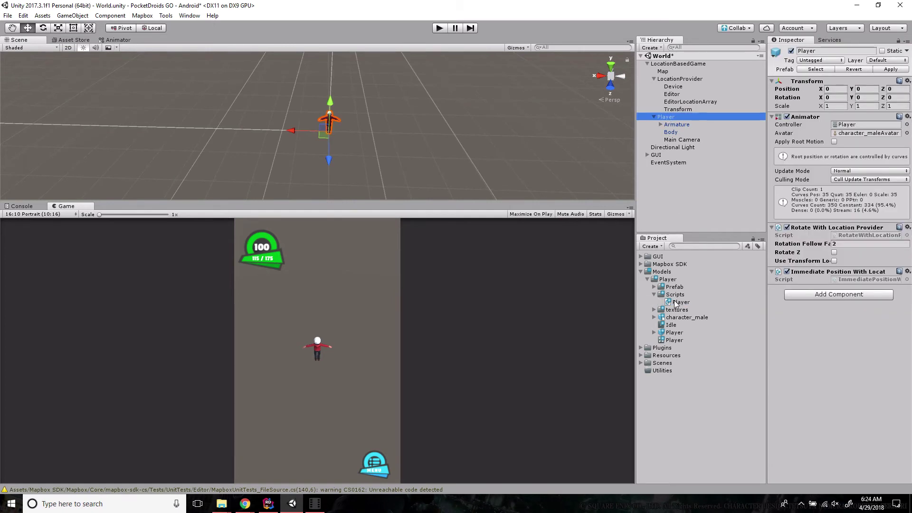
{"action": "left_click_drag", "start_coordinate": [679, 302], "coordinate": [816, 303]}
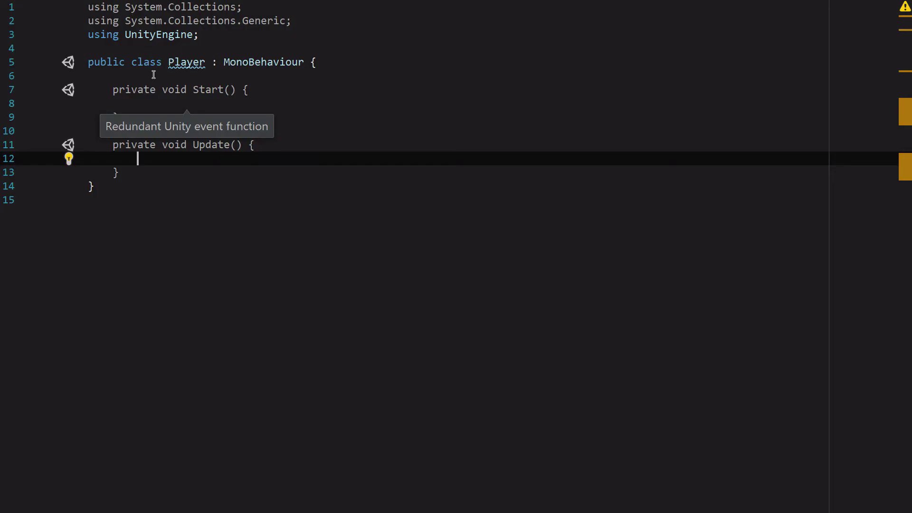
{"action": "left_click", "coordinate": [153, 75]}
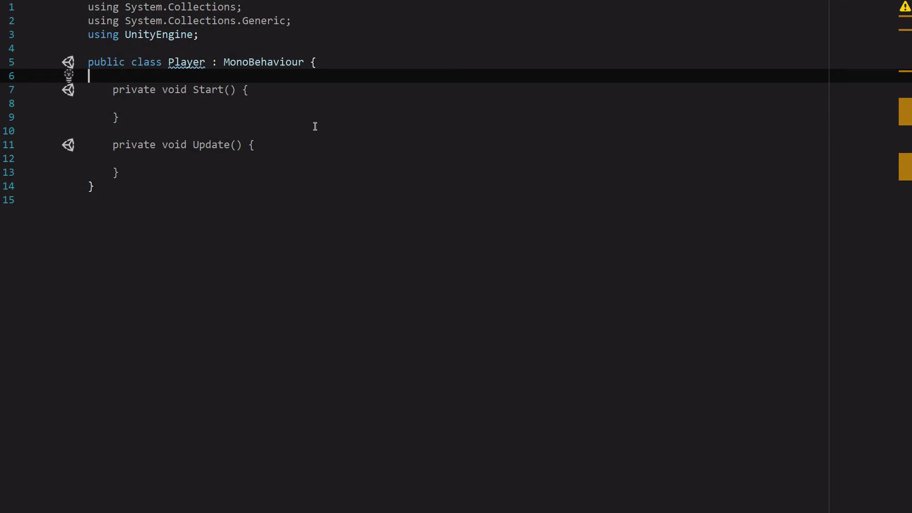
Declare a serialized private int xp = 0 in the Player class.
{"action": "key", "text": "Return"}
{"action": "key", "text": "Return"}
{"action": "key", "text": "Up"}
{"action": "type", "text": "[Ser"}
{"action": "key", "text": "Tab"}
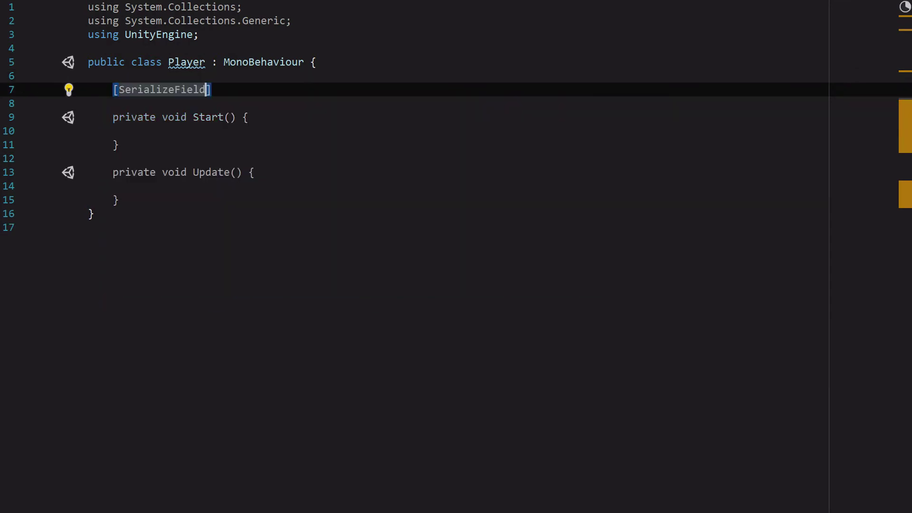
{"action": "type", "text": "] priva"}
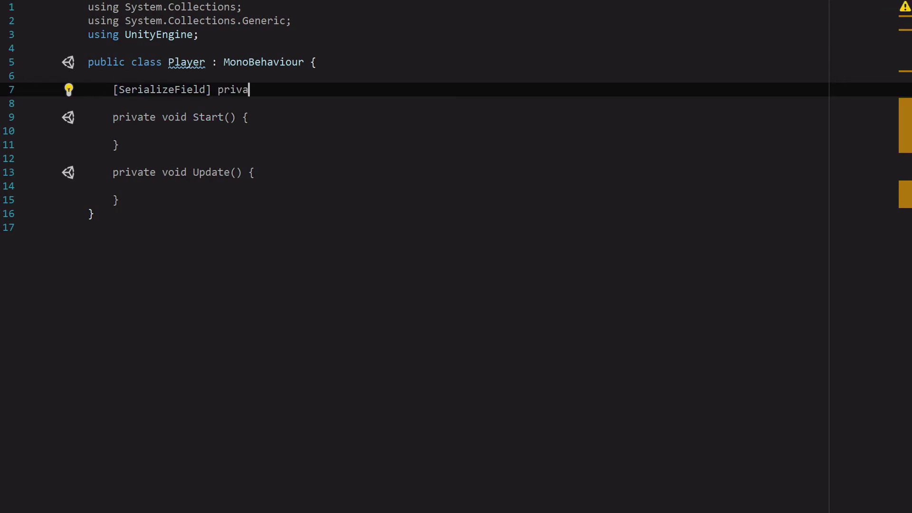
{"action": "type", "text": "te int xp = 0;"}
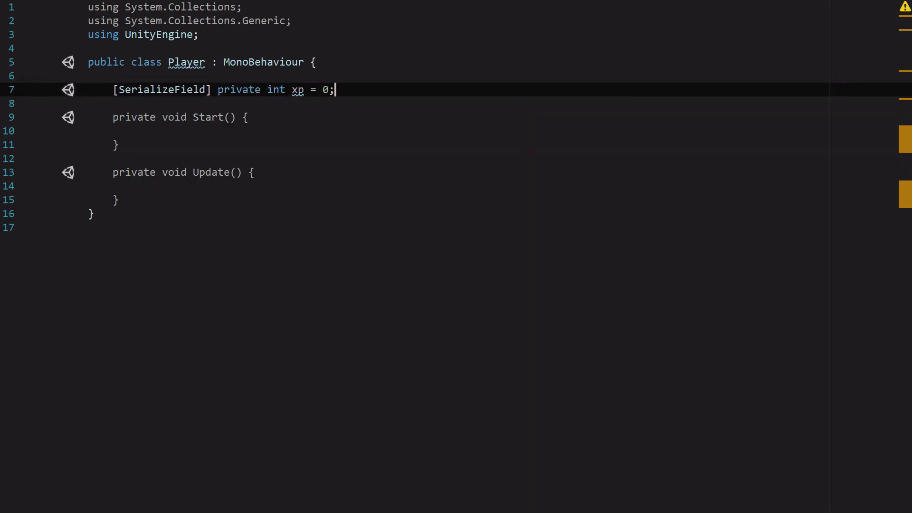
{"action": "key", "text": "Return"}
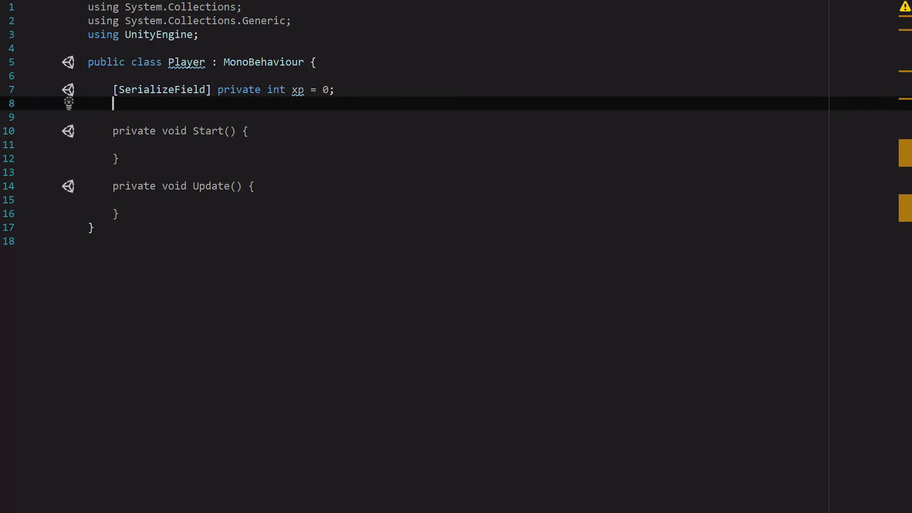
Add a serialized private int requiredXp = 100 below it.
{"action": "type", "text": "[SelectionBase"}
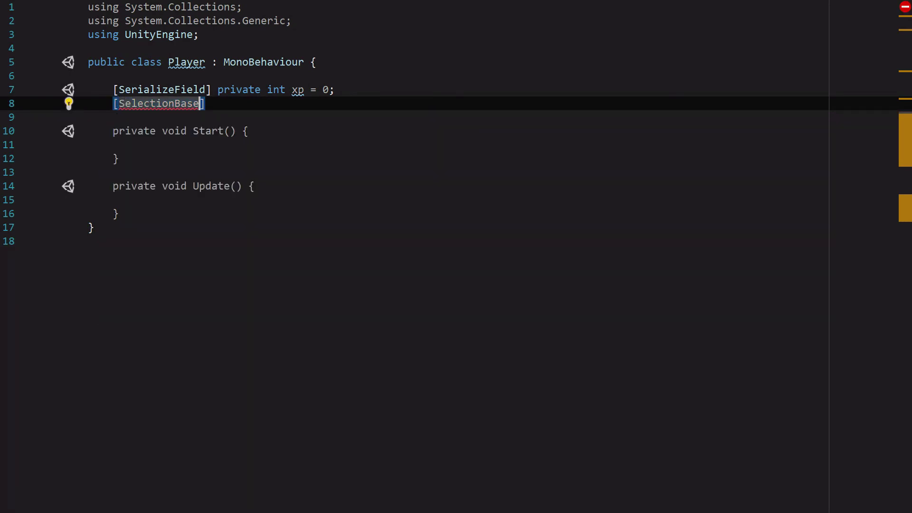
{"action": "key", "text": "BackSpace"}
{"action": "key", "text": "BackSpace"}
{"action": "key", "text": "BackSpace"}
{"action": "key", "text": "BackSpace"}
{"action": "key", "text": "BackSpace"}
{"action": "key", "text": "BackSpace"}
{"action": "key", "text": "BackSpace"}
{"action": "key", "text": "BackSpace"}
{"action": "key", "text": "BackSpace"}
{"action": "key", "text": "BackSpace"}
{"action": "key", "text": "BackSpace"}
{"action": "key", "text": "BackSpace"}
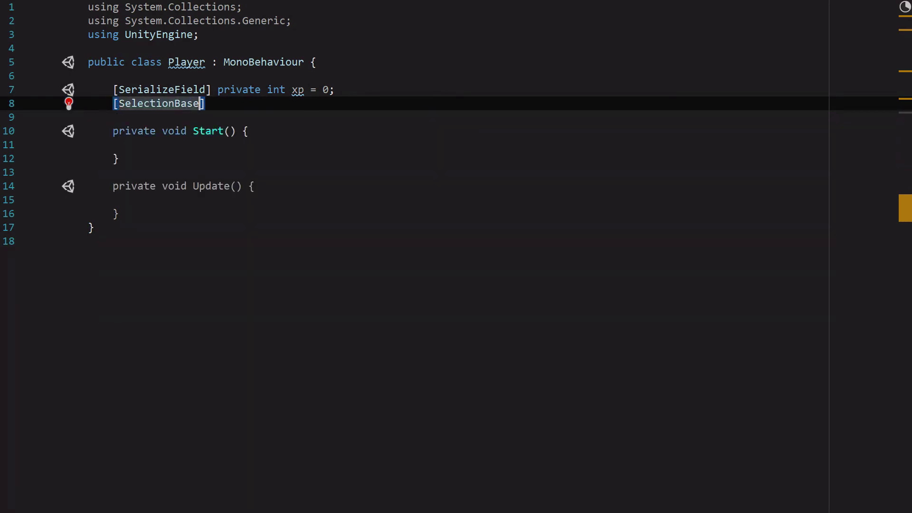
{"action": "type", "text": "erial"}
{"action": "key", "text": "Tab"}
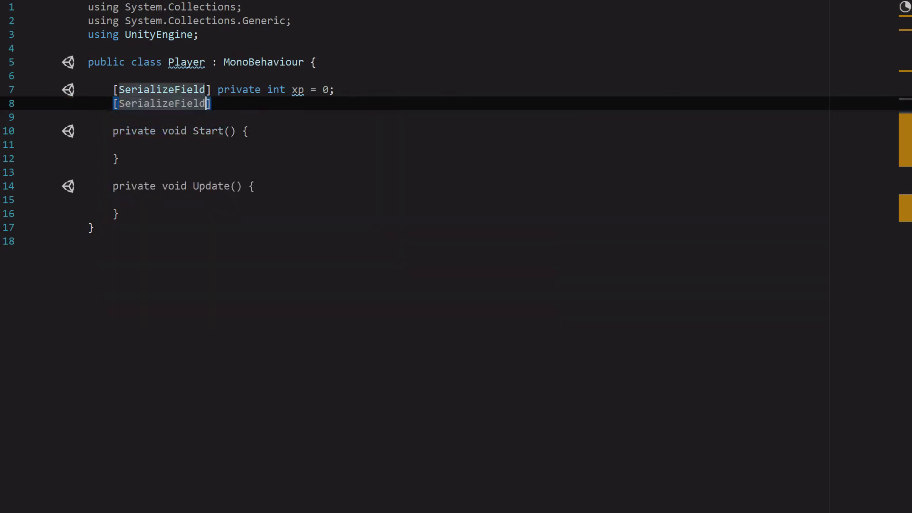
{"action": "type", "text": "] private "}
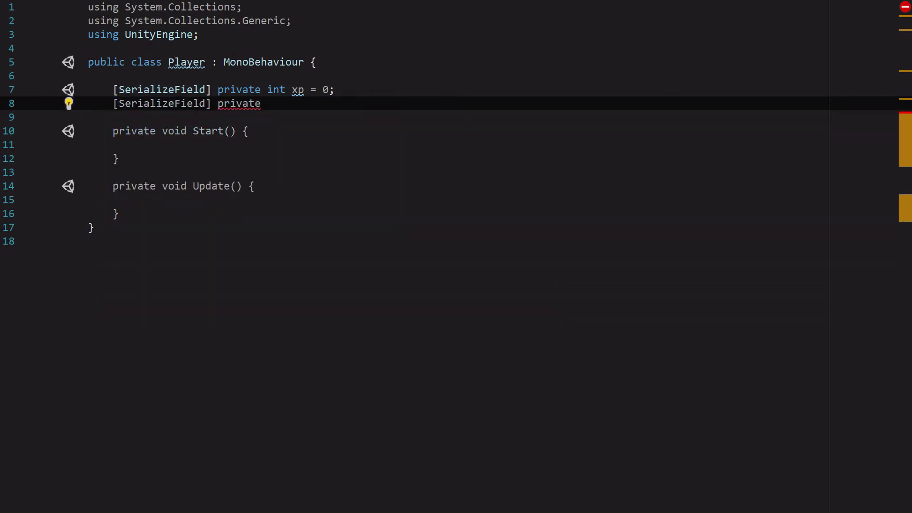
{"action": "type", "text": "int "}
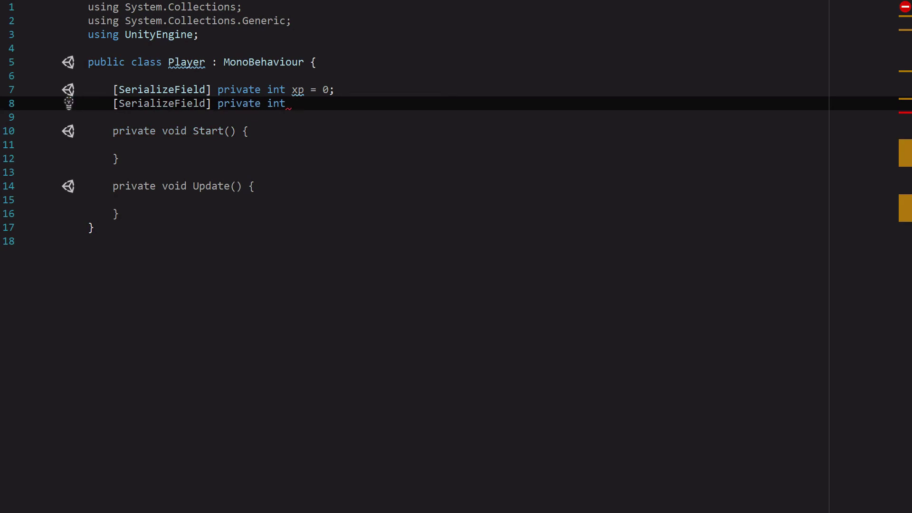
{"action": "type", "text": "required"}
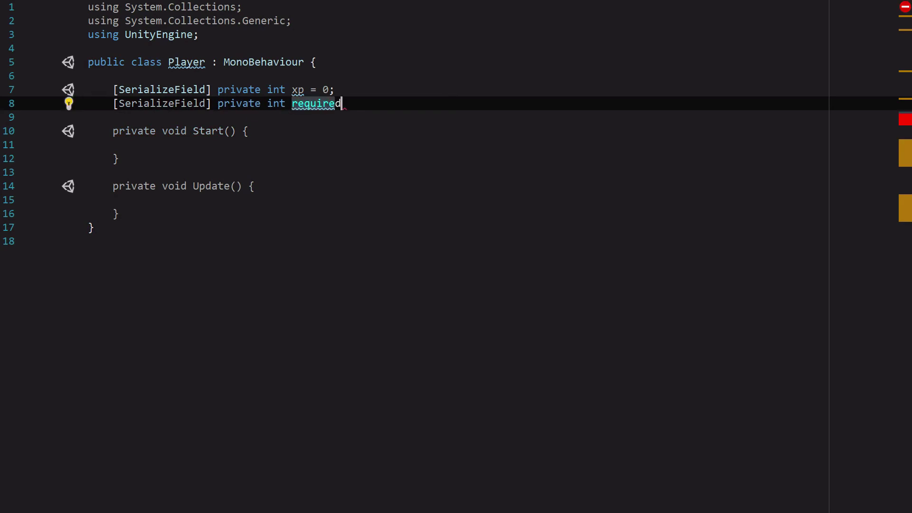
{"action": "type", "text": "Xp = 100"}
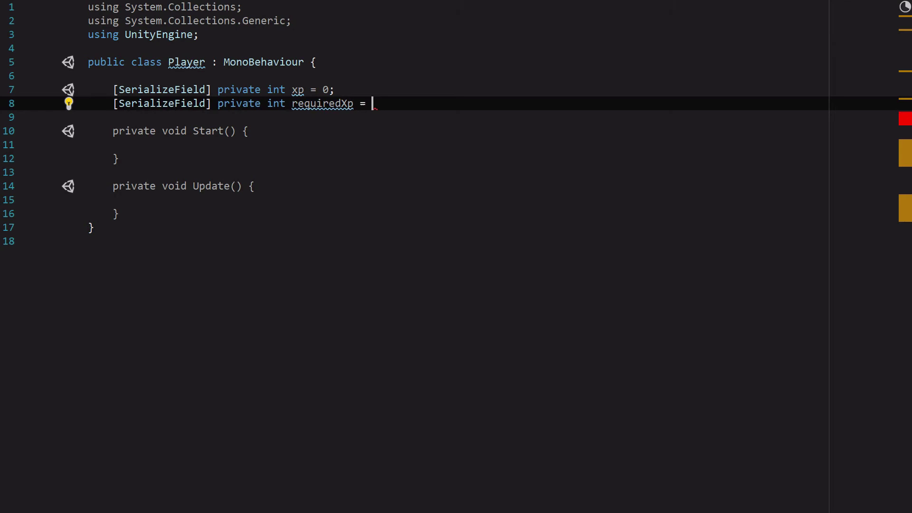
{"action": "key", "text": "BackSpace"}
{"action": "key", "text": "BackSpace"}
{"action": "key", "text": "BackSpace"}
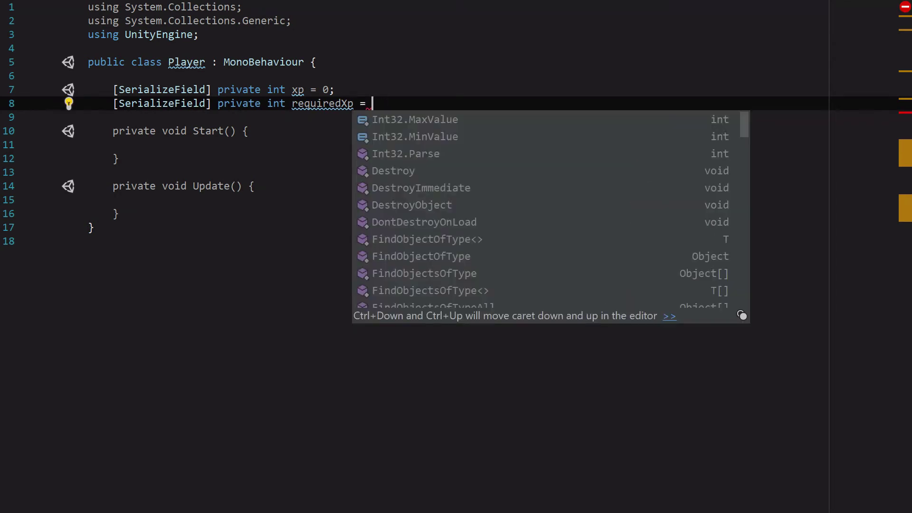
{"action": "type", "text": "100;"}
{"action": "key", "text": "Return"}
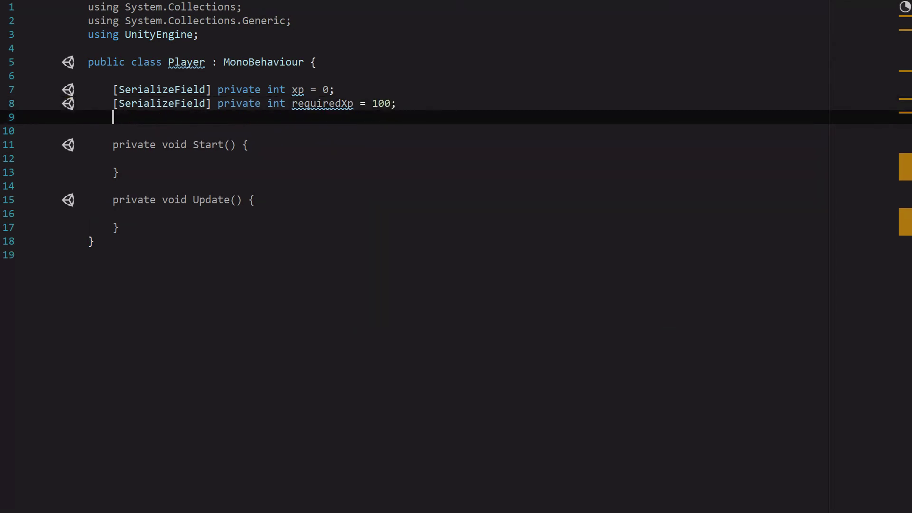
Add a serialized private int levelBase = 100.
{"action": "type", "text": "[Serial"}
{"action": "key", "text": "Escape"}
{"action": "type", "text": "izeField] "}
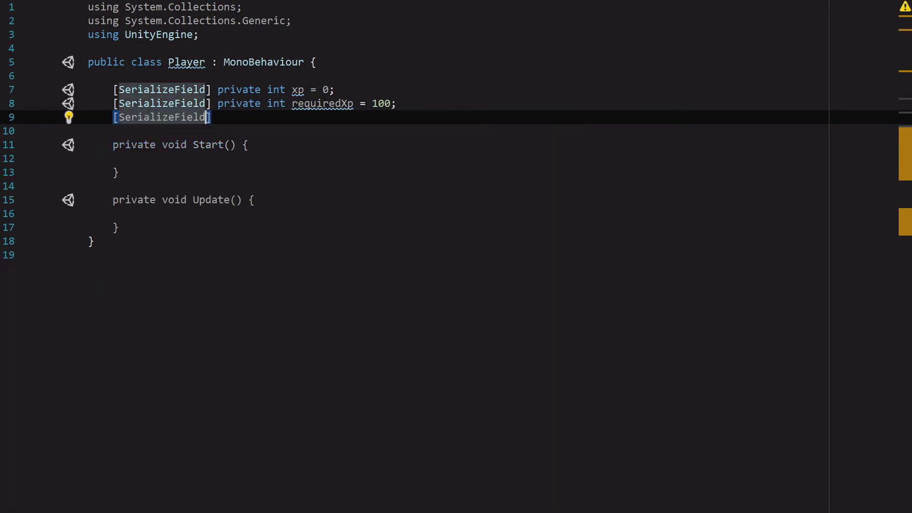
{"action": "type", "text": "private int leve"}
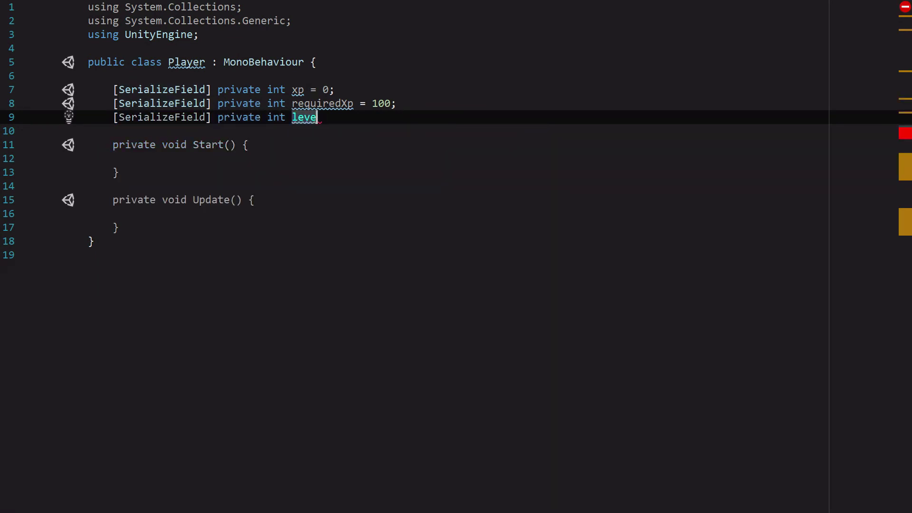
{"action": "type", "text": "lBase = 100;"}
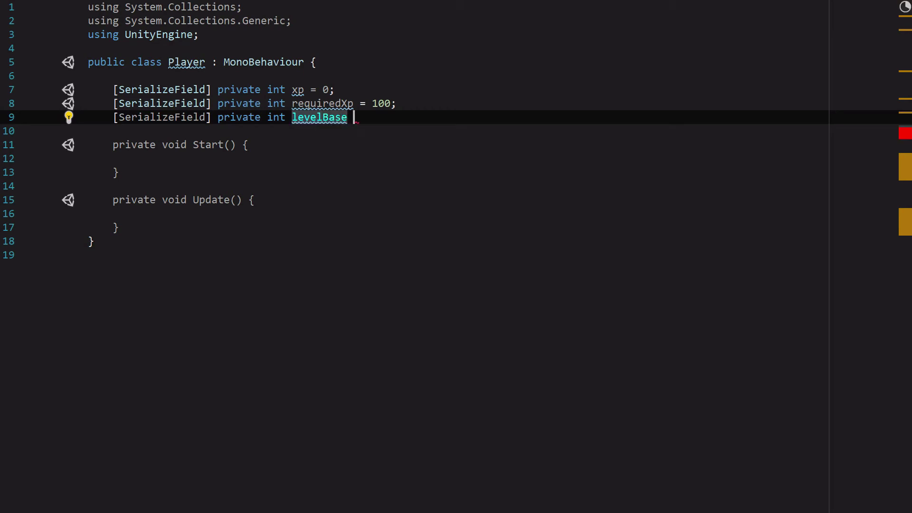
{"action": "key", "text": "Return"}
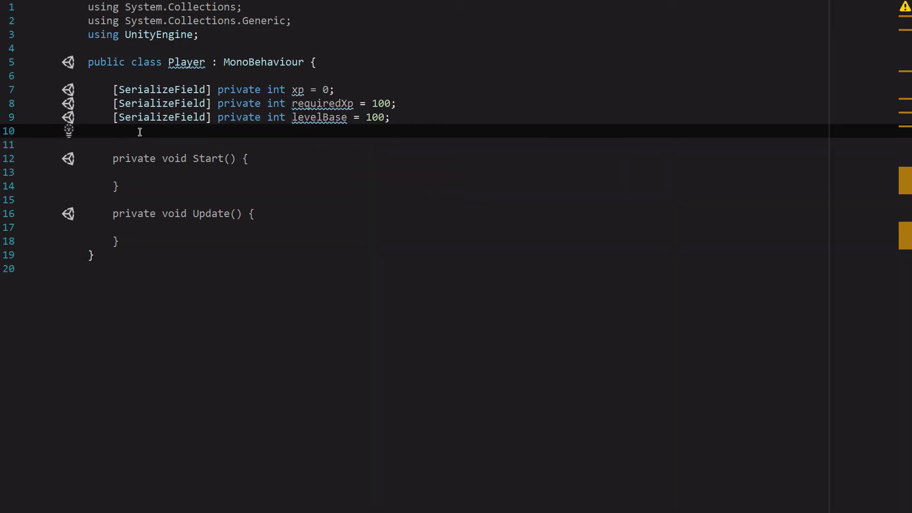
Declare a serialized List<GameObject> droids initialised to a new empty list.
{"action": "type", "text": "[Seria"}
{"action": "key", "text": "Tab"}
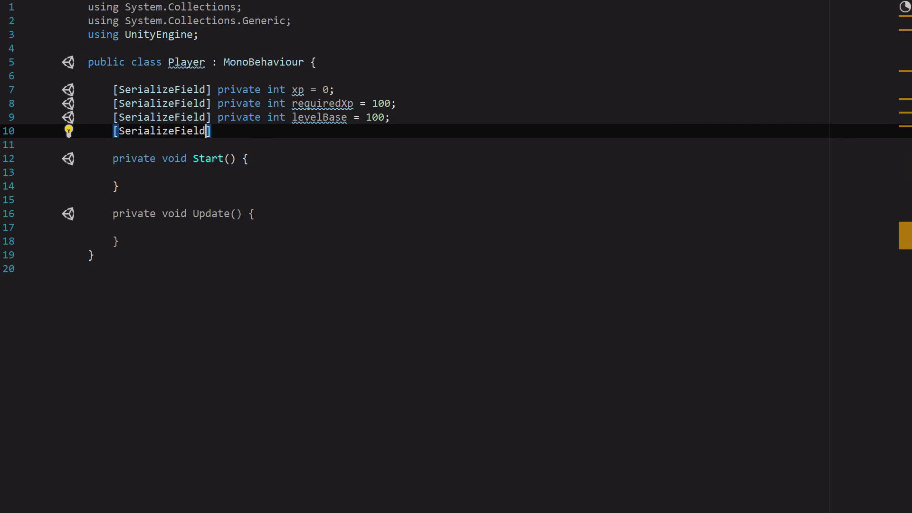
{"action": "type", "text": "] privat"}
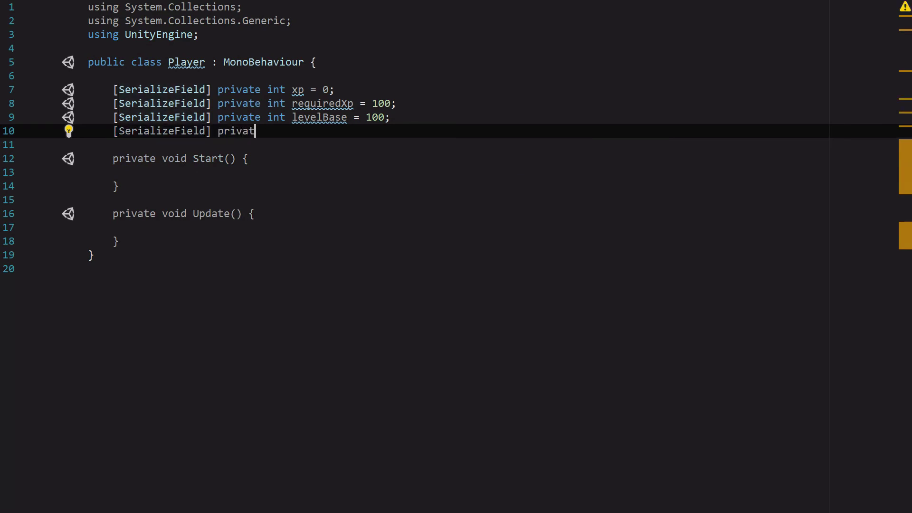
{"action": "type", "text": "e List<GameOb"}
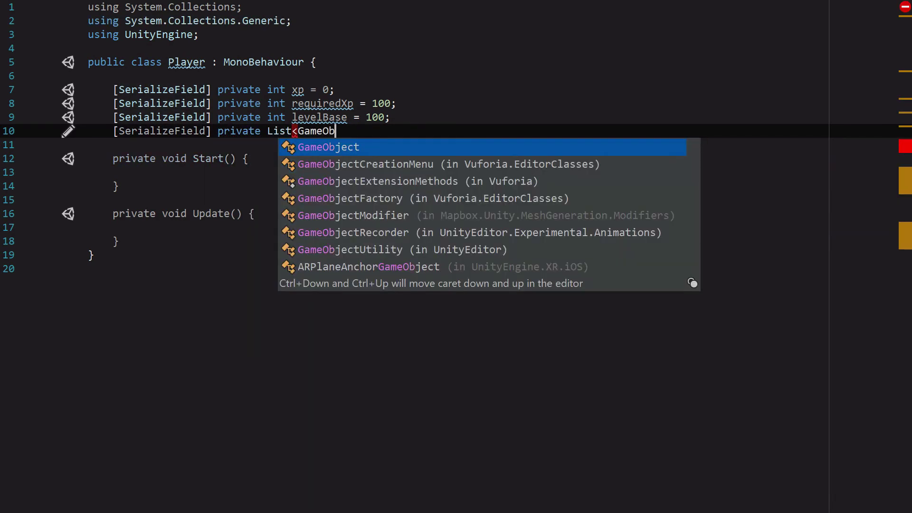
{"action": "key", "text": "Tab"}
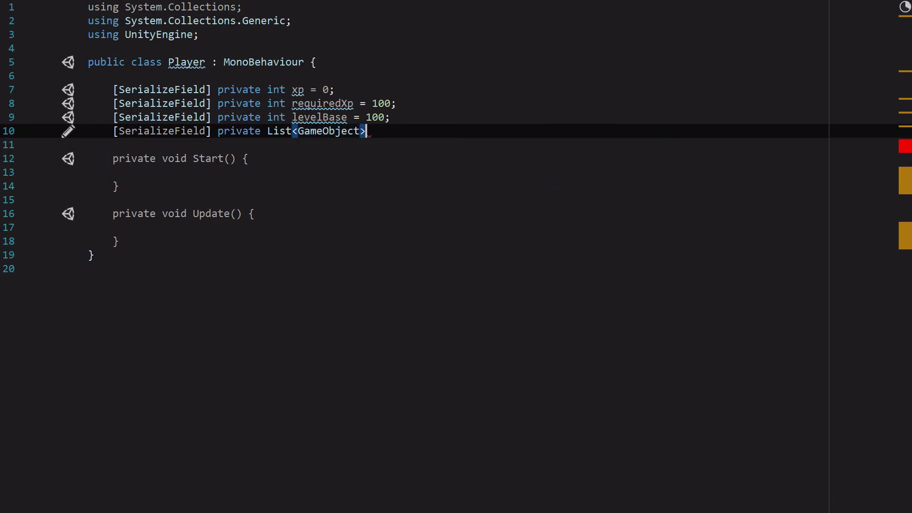
{"action": "type", "text": "> droids"}
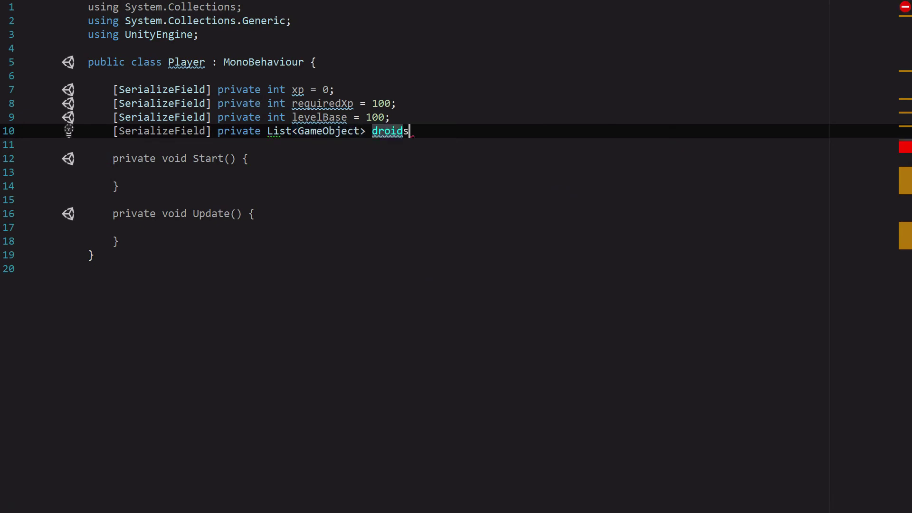
{"action": "type", "text": " = new List<"}
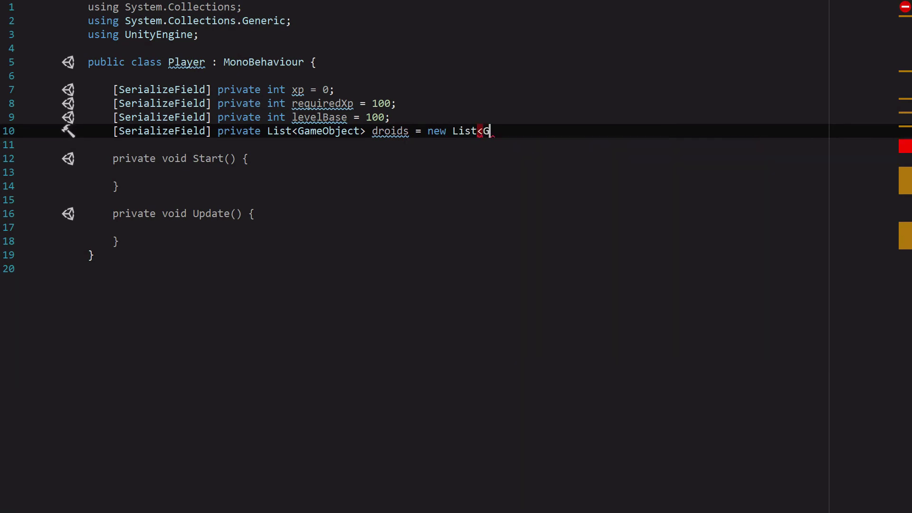
{"action": "type", "text": "GameObject>();"}
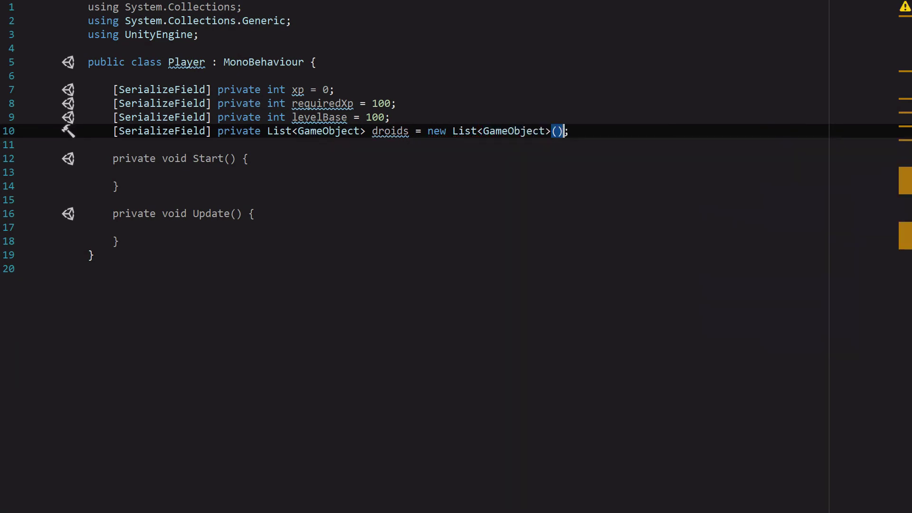
{"action": "left_click", "coordinate": [588, 132]}
Add a private int lvl = 1 field below the droids list.
{"action": "key", "text": "Return"}
{"action": "type", "text": "private "}
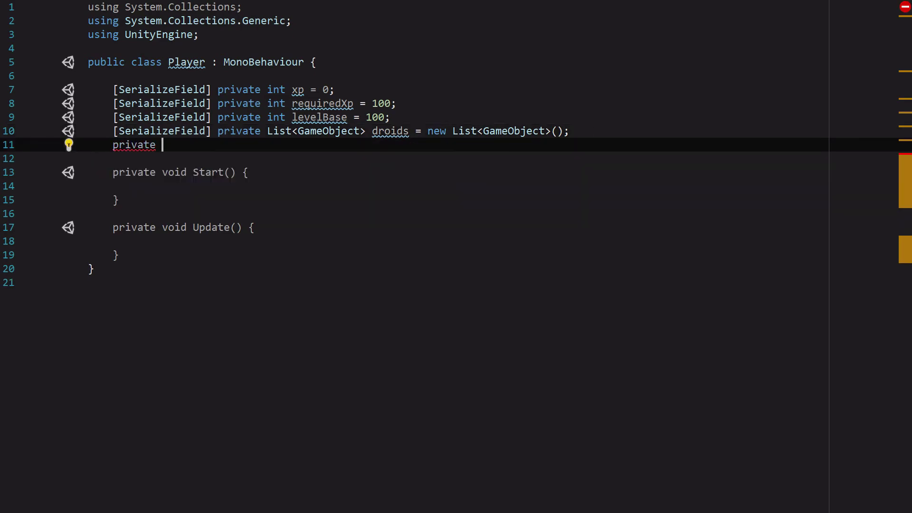
{"action": "type", "text": "int le"}
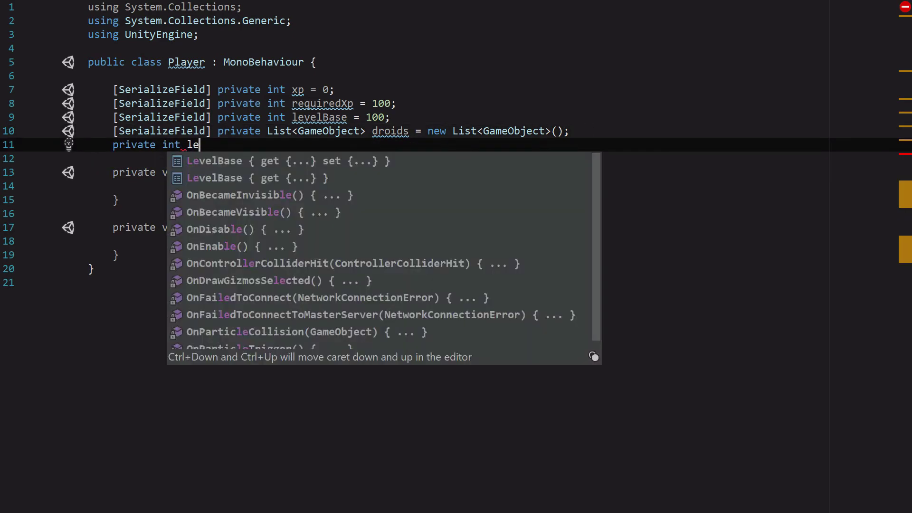
{"action": "key", "text": "BackSpace"}
{"action": "type", "text": "vl"}
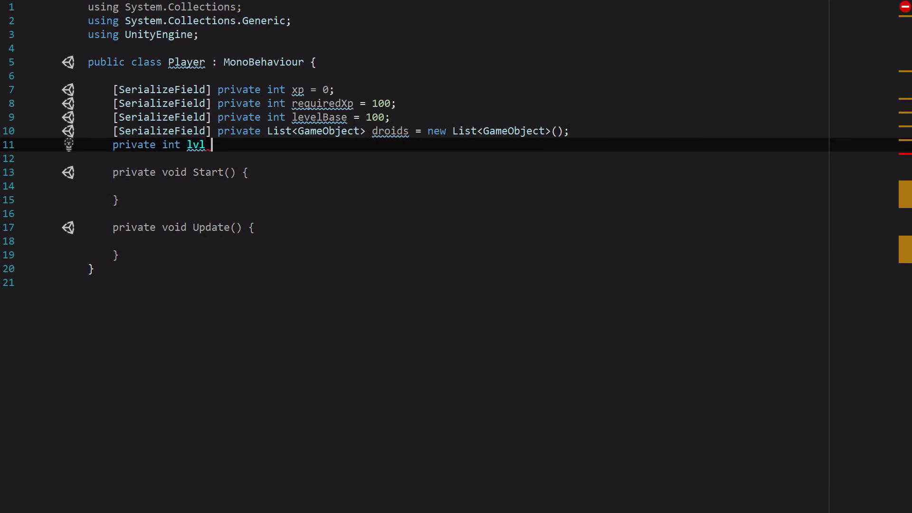
{"action": "type", "text": " = 1;"}
Generate read-only Xp and RequiredXp getter properties below the fields.
{"action": "key", "text": "Return"}
{"action": "key", "text": "Return"}
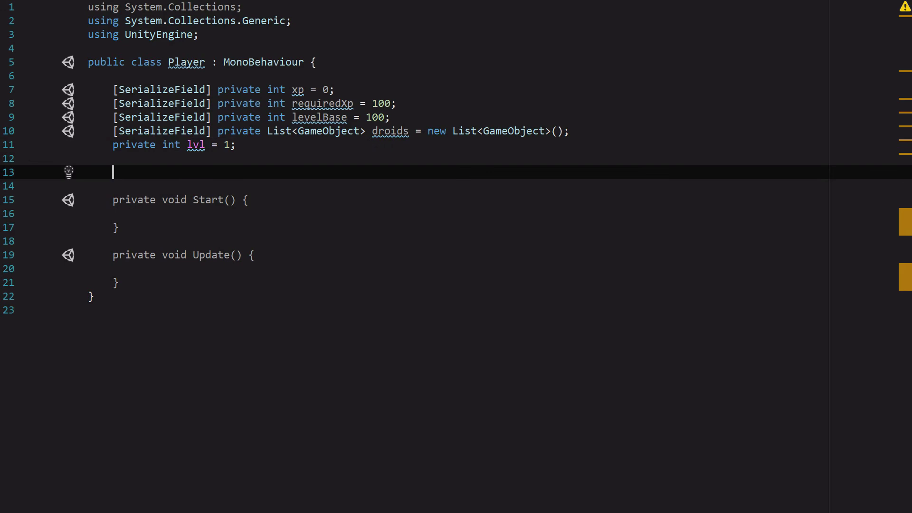
{"action": "type", "text": "p"}
{"action": "key", "text": "Down"}
{"action": "key", "text": "Tab"}
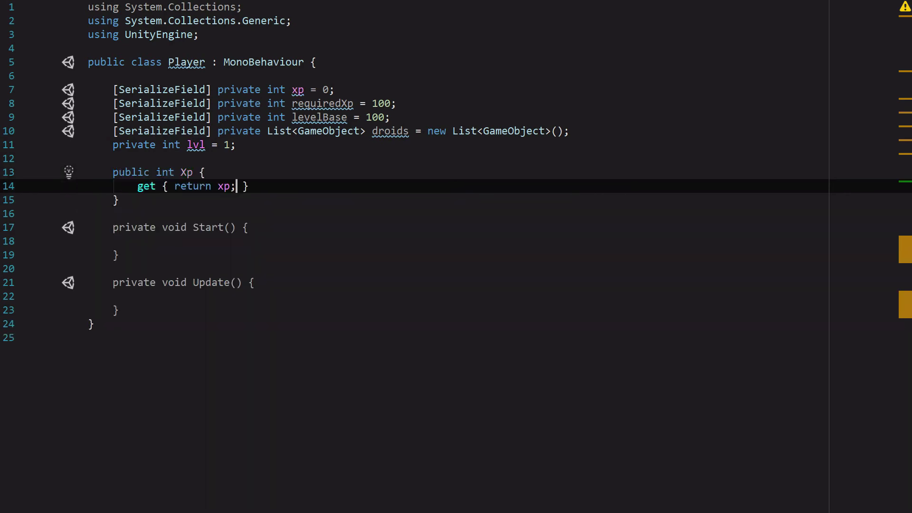
{"action": "key", "text": "Down"}
{"action": "key", "text": "Return"}
{"action": "key", "text": "Return"}
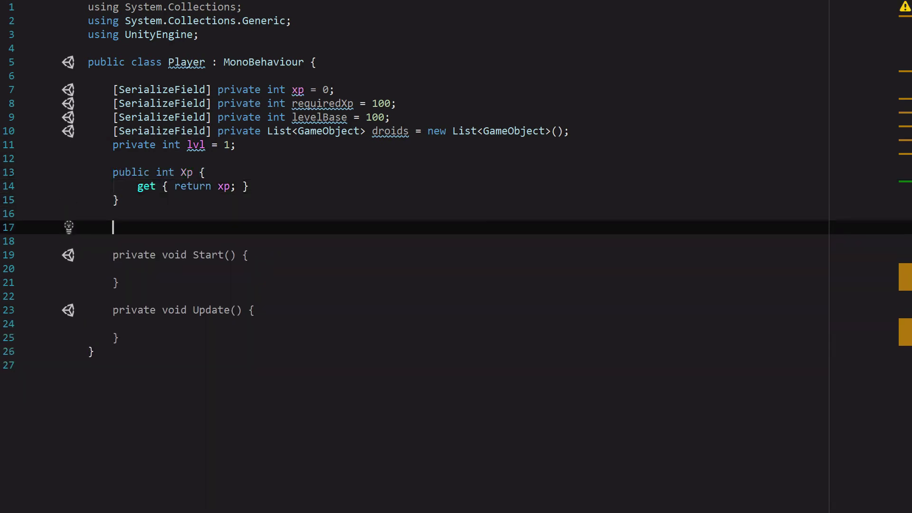
{"action": "type", "text": "Requ"}
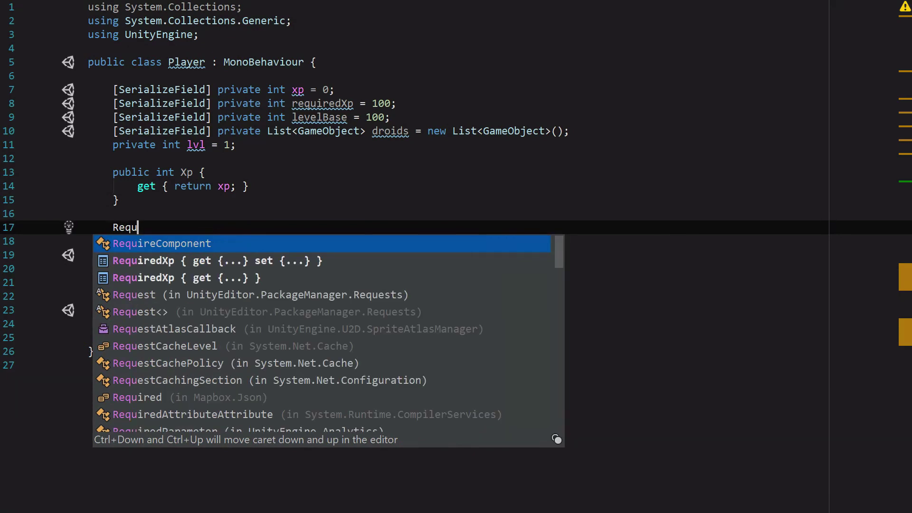
{"action": "key", "text": "Down"}
{"action": "key", "text": "Down"}
{"action": "key", "text": "Return"}
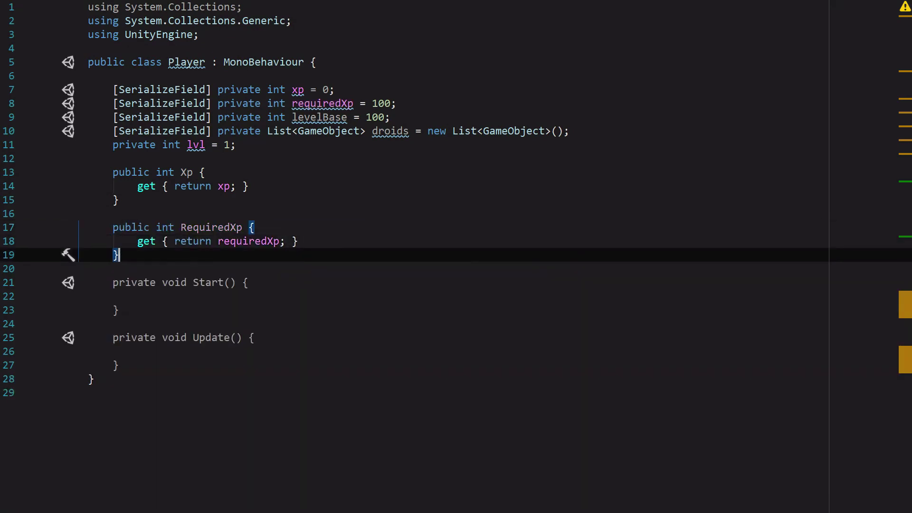
{"action": "key", "text": "Return"}
{"action": "key", "text": "Return"}
Generate read-only LevelBase and Droids getter properties.
{"action": "type", "text": "Leve"}
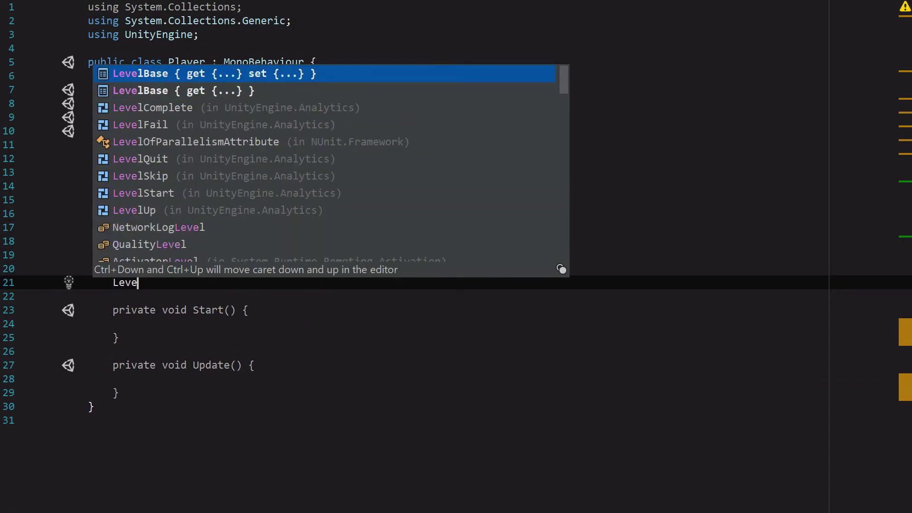
{"action": "type", "text": "lB"}
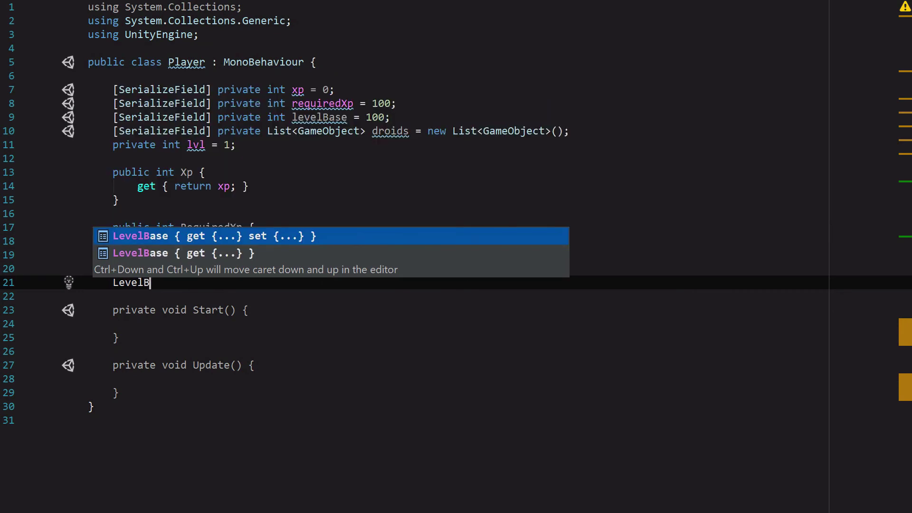
{"action": "key", "text": "Tab"}
{"action": "key", "text": "Down"}
{"action": "key", "text": "Return"}
{"action": "key", "text": "Return"}
{"action": "type", "text": "Droid"}
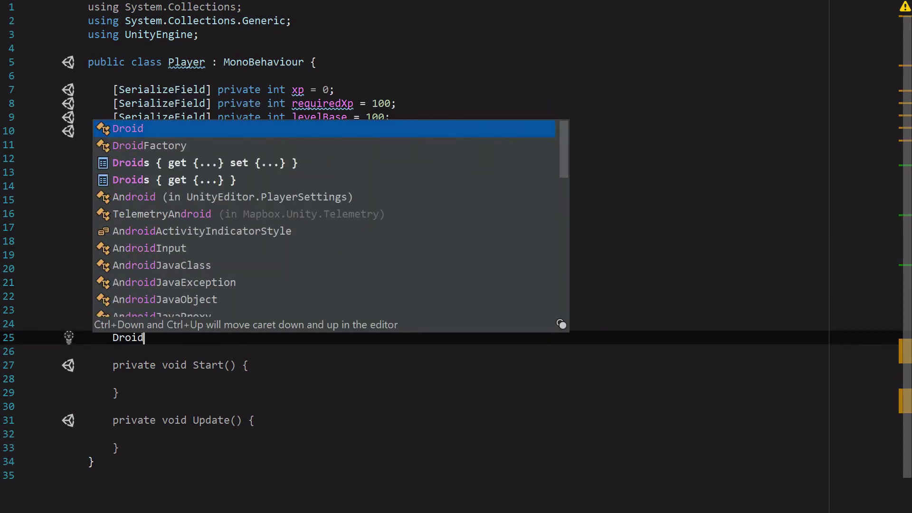
{"action": "key", "text": "Down"}
{"action": "key", "text": "Down"}
{"action": "key", "text": "Down"}
{"action": "key", "text": "Tab"}
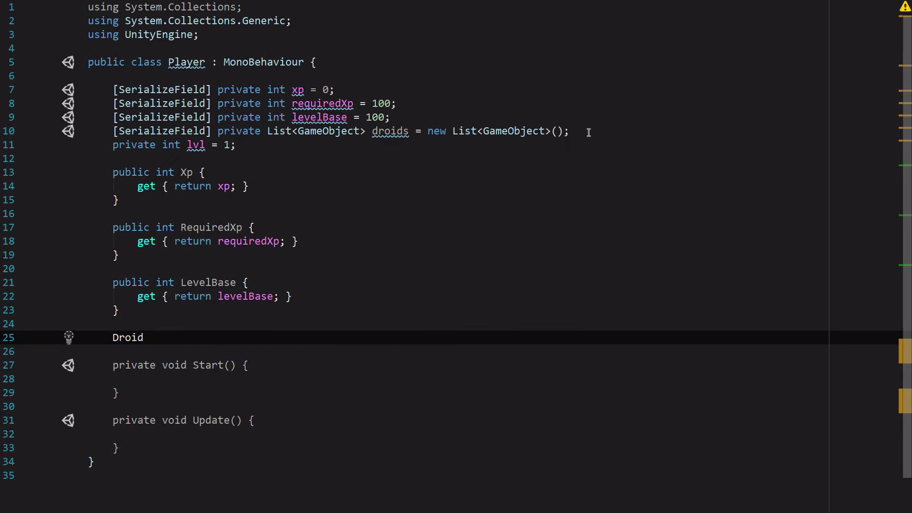
{"action": "scroll", "coordinate": [287, 359], "scroll_direction": "down", "scroll_amount": 2}
Delete the empty Update method.
{"action": "left_click_drag", "start_coordinate": [159, 403], "coordinate": [168, 364]}
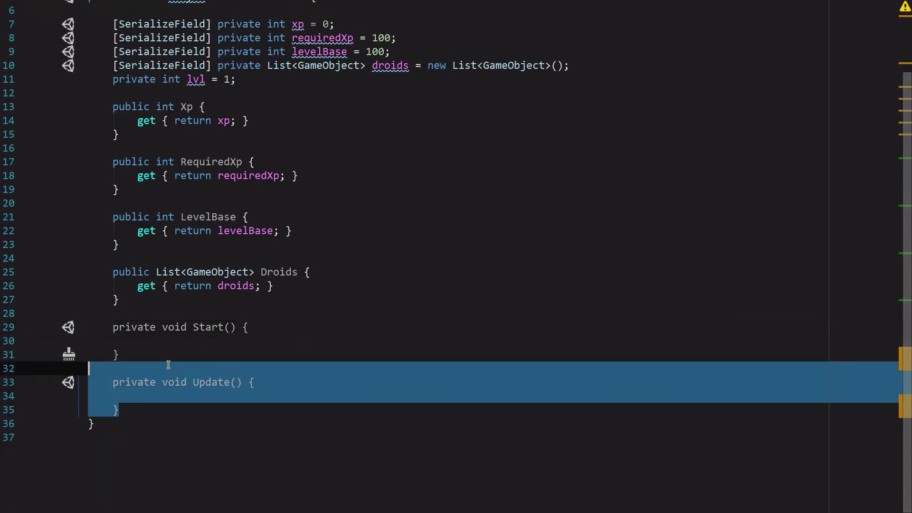
{"action": "scroll", "coordinate": [168, 364], "scroll_direction": "up", "scroll_amount": 1}
{"action": "key", "text": "Delete"}
{"action": "key", "text": "Return"}
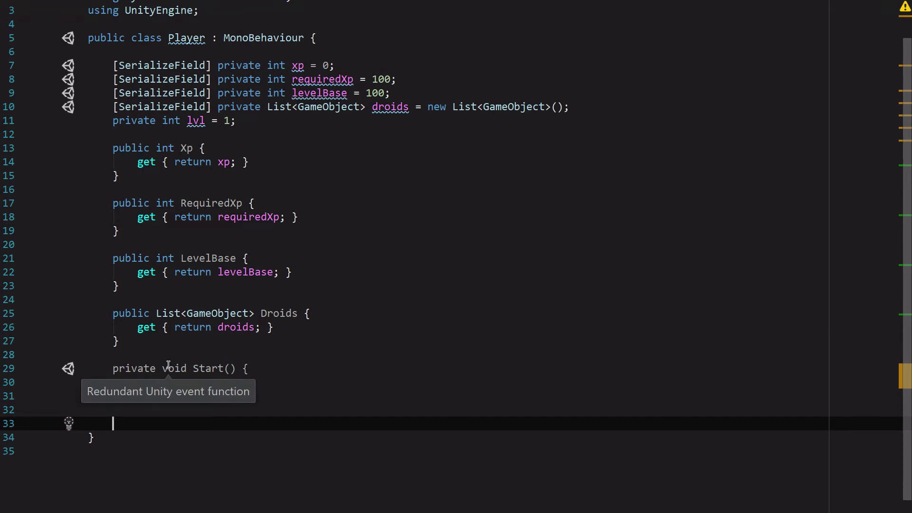
Add a public addXp(int xp) method setting this.xp = Mathf.Max(0, xp).
{"action": "type", "text": "public void add"}
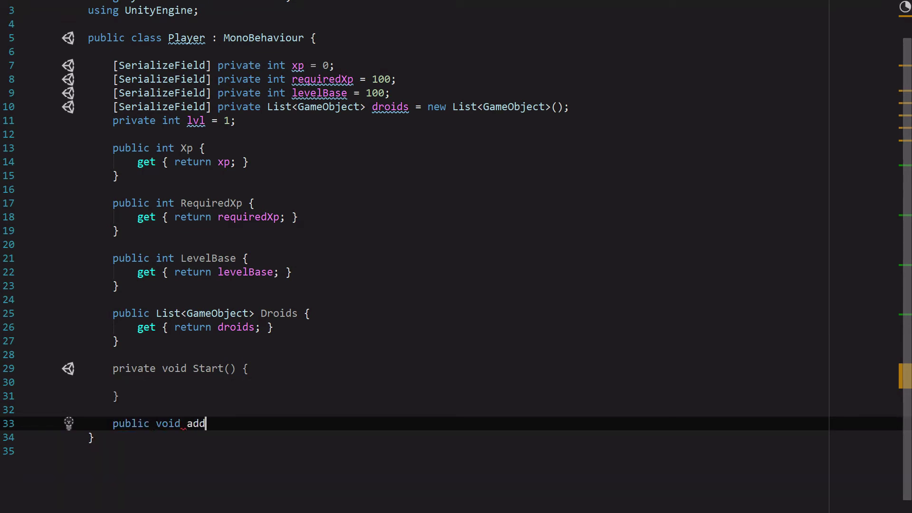
{"action": "type", "text": "Xp(int "}
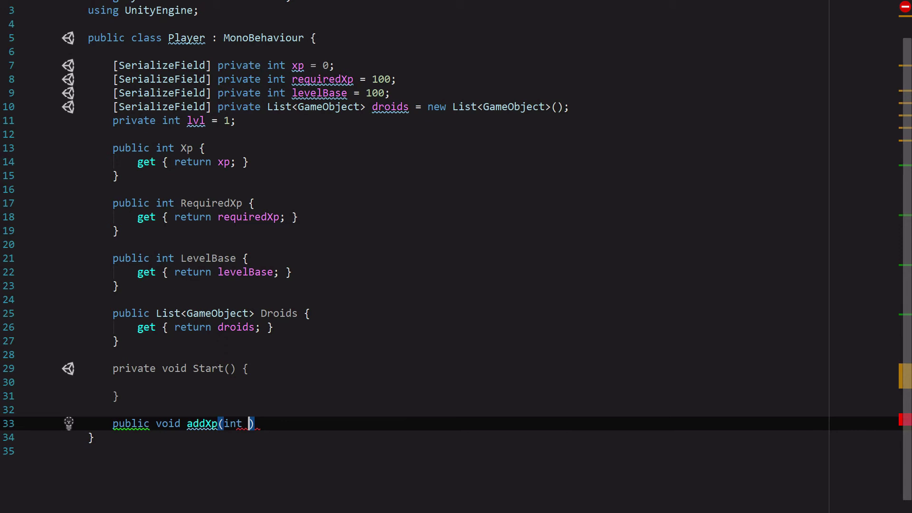
{"action": "type", "text": "xp) {"}
{"action": "key", "text": "Return"}
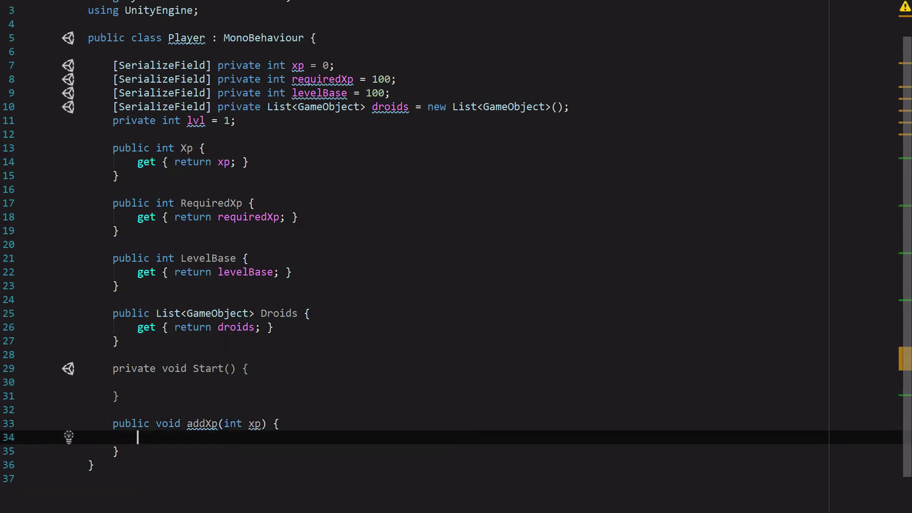
{"action": "type", "text": "xp = "}
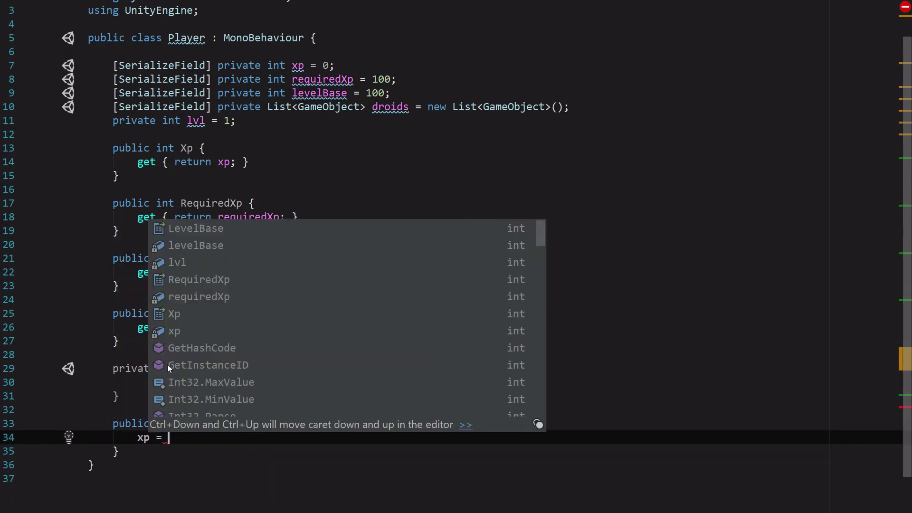
{"action": "type", "text": "Mathf.Ma"}
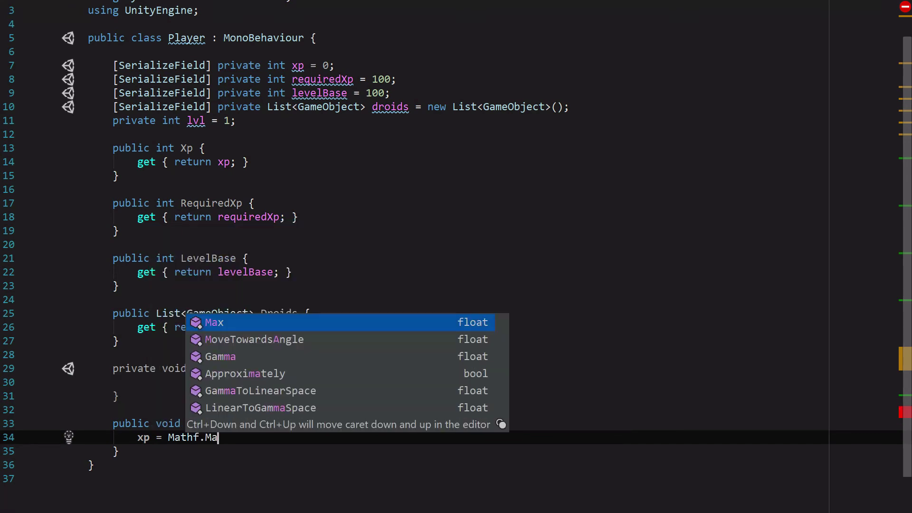
{"action": "type", "text": "x(0, "}
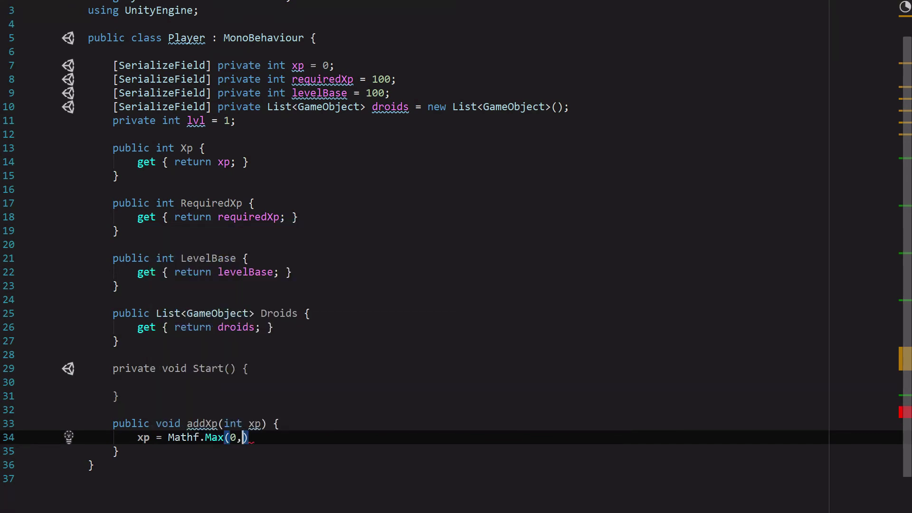
{"action": "type", "text": "xp);"}
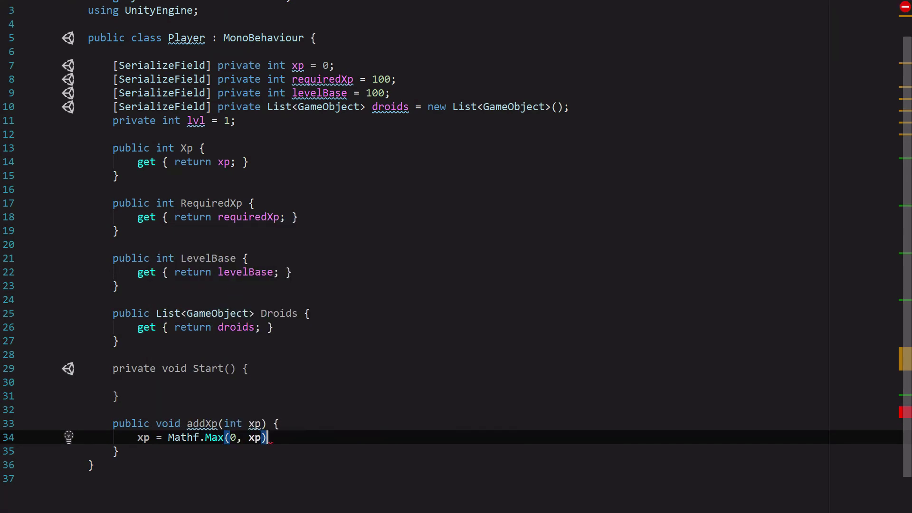
{"action": "key", "text": "ctrl+Left"}
{"action": "key", "text": "ctrl+Left"}
{"action": "key", "text": "ctrl+Left"}
{"action": "key", "text": "ctrl+Left"}
{"action": "key", "text": "ctrl+Left"}
{"action": "type", "text": "this"}
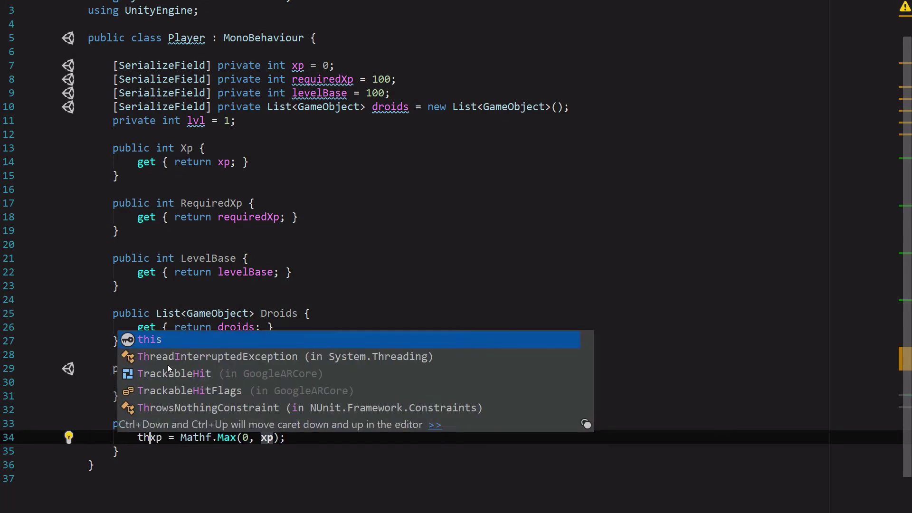
{"action": "type", "text": "."}
{"action": "key", "text": "Escape"}
{"action": "key", "text": "Down"}
{"action": "key", "text": "End"}
Start a public AddDroid method and rename addXp to AddXp.
{"action": "key", "text": "Return"}
{"action": "key", "text": "Return"}
{"action": "type", "text": "pub"}
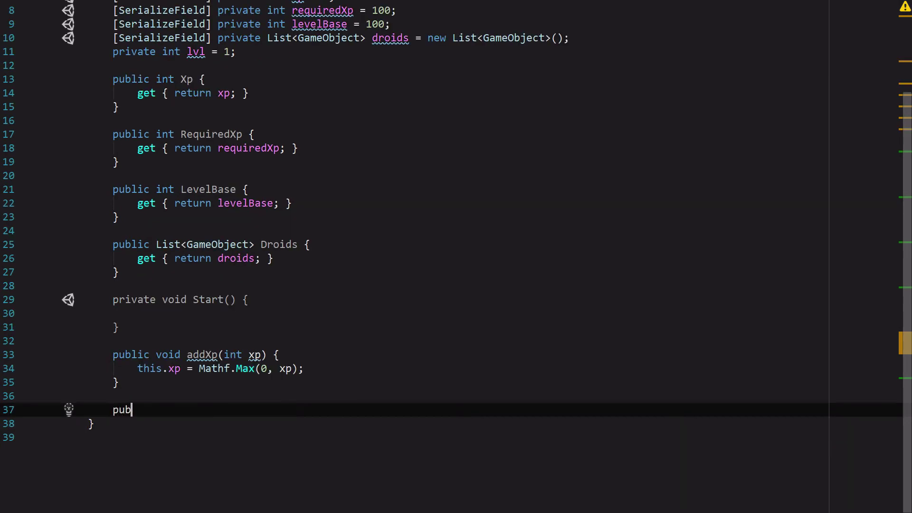
{"action": "type", "text": "lic void add"}
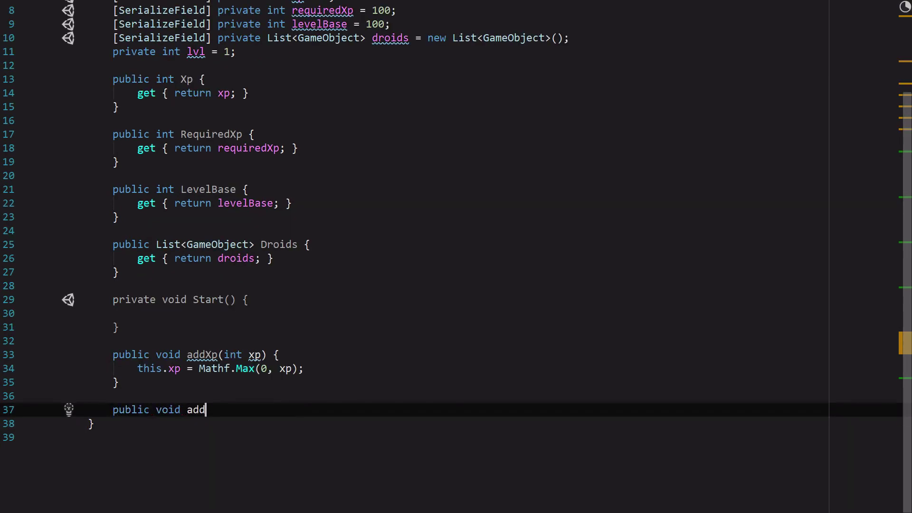
{"action": "key", "text": "BackSpace"}
{"action": "key", "text": "BackSpace"}
{"action": "key", "text": "BackSpace"}
{"action": "type", "text": "AddDroid"}
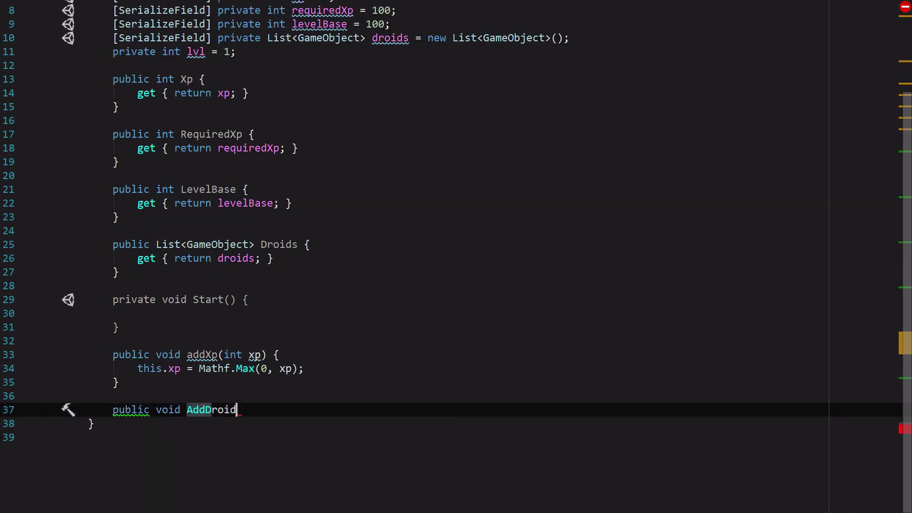
{"action": "key", "text": "Up"}
{"action": "key", "text": "Up"}
{"action": "key", "text": "Up"}
{"action": "key", "text": "Up"}
{"action": "key", "text": "Left"}
{"action": "key", "text": "Left"}
{"action": "key", "text": "Left"}
{"action": "key", "text": "Left"}
{"action": "key", "text": "Left"}
{"action": "key", "text": "Left"}
{"action": "key", "text": "Left"}
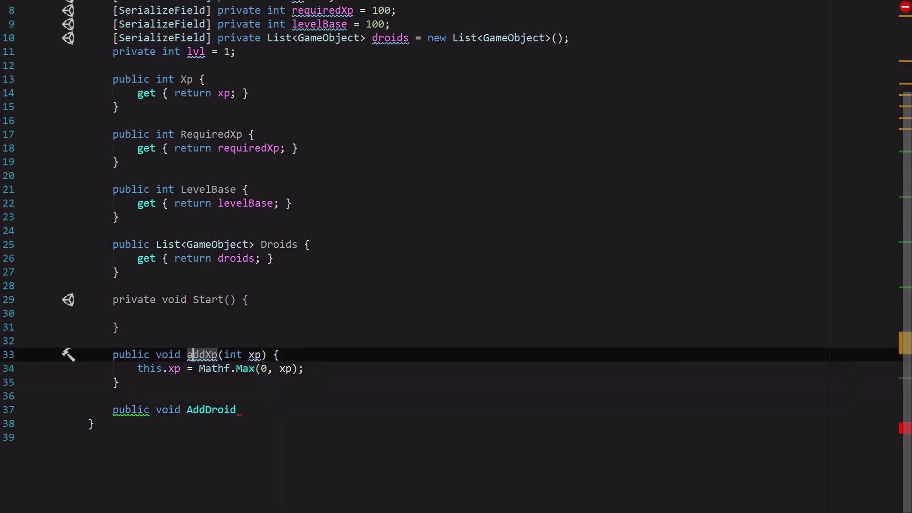
{"action": "key", "text": "BackSpace"}
{"action": "type", "text": "A"}
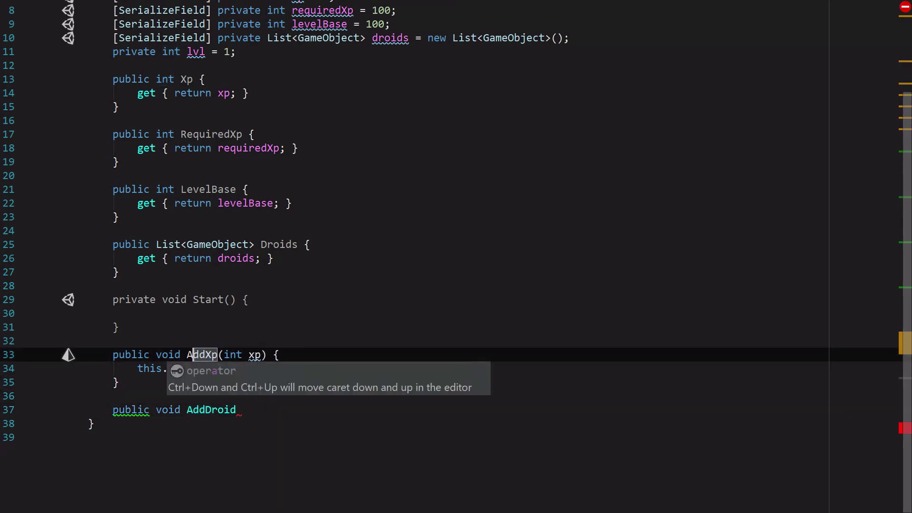
{"action": "key", "text": "Escape"}
{"action": "key", "text": "Down"}
{"action": "key", "text": "Down"}
{"action": "key", "text": "Down"}
{"action": "key", "text": "Down"}
{"action": "key", "text": "Right"}
{"action": "key", "text": "Right"}
{"action": "key", "text": "Right"}
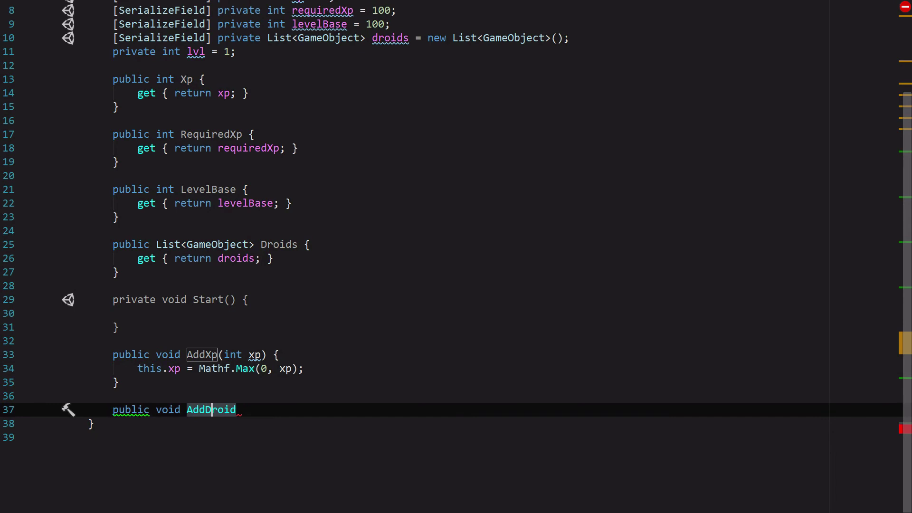
{"action": "key", "text": "Right"}
{"action": "key", "text": "Right"}
{"action": "key", "text": "Right"}
{"action": "key", "text": "Right"}
Give AddDroid a GameObject droid parameter and a droids.Add(droid) call.
{"action": "type", "text": "("}
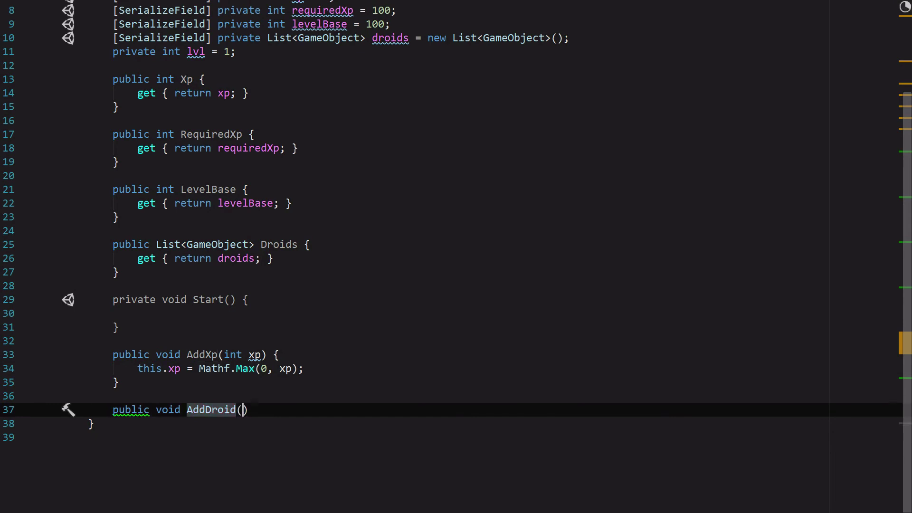
{"action": "key", "text": "BackSpace"}
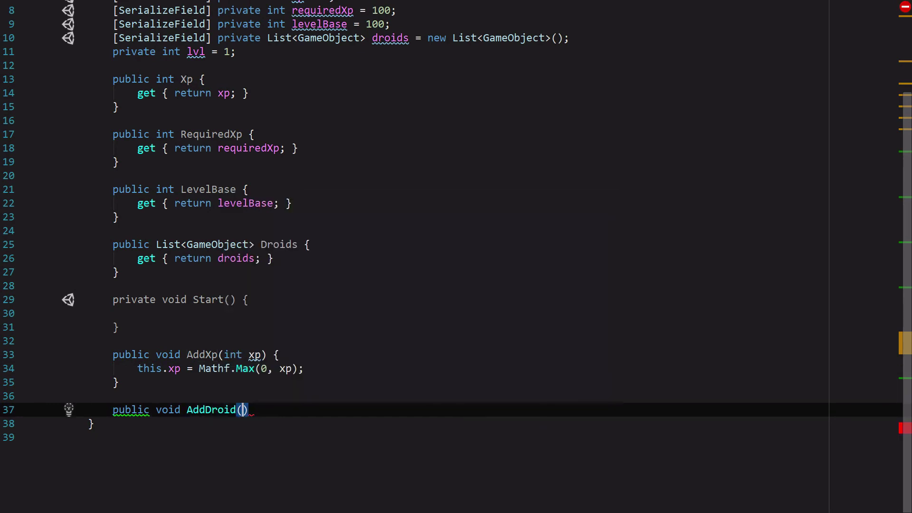
{"action": "type", "text": "GameObj"}
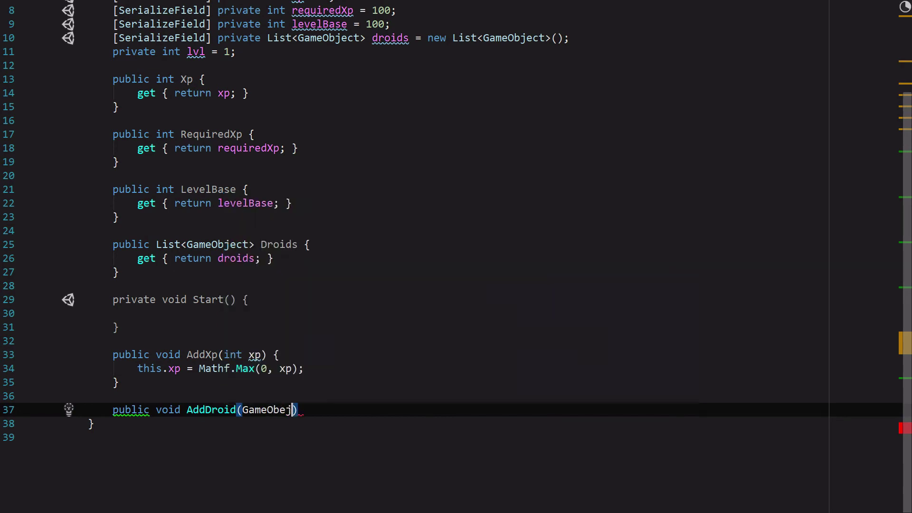
{"action": "type", "text": "ect droid) "}
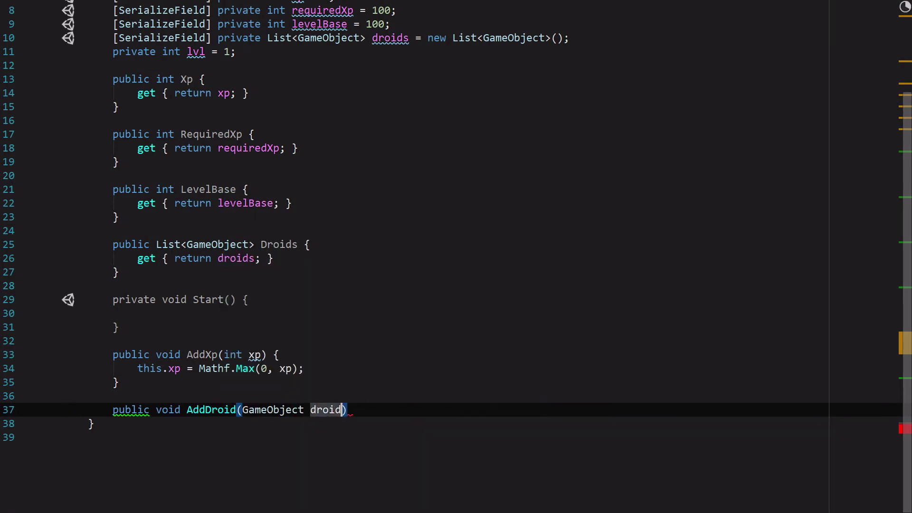
{"action": "type", "text": "{"}
{"action": "key", "text": "Return"}
{"action": "type", "text": "droids."}
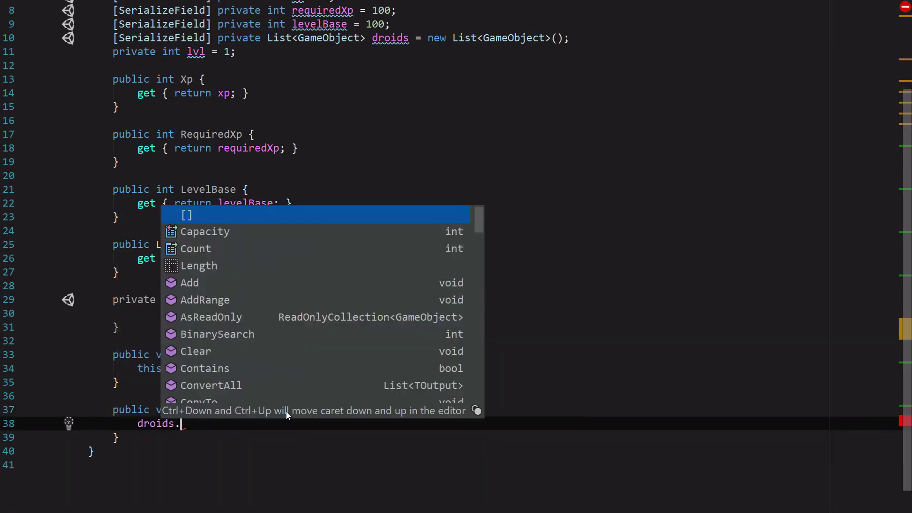
{"action": "type", "text": "Add(droids);"}
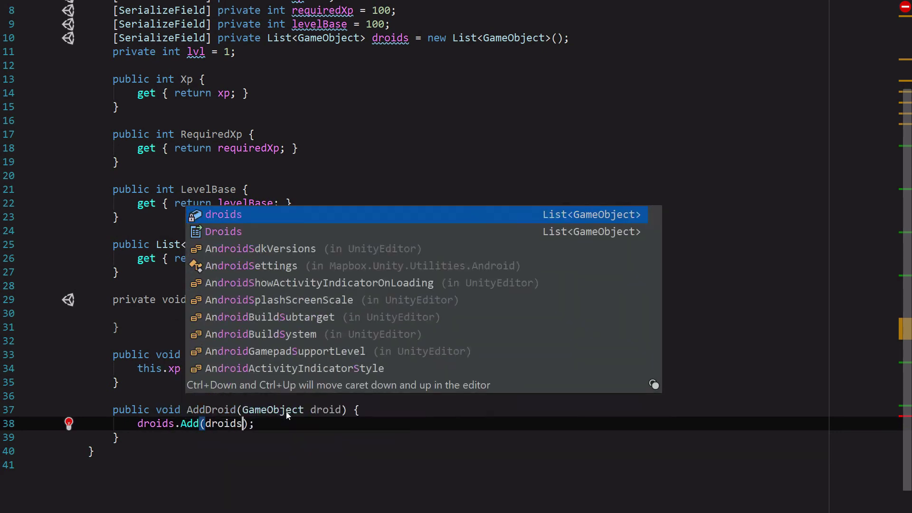
{"action": "key", "text": "BackSpace"}
{"action": "key", "text": "Escape"}
{"action": "key", "text": "Down"}
{"action": "key", "text": "Down"}
{"action": "key", "text": "Up"}
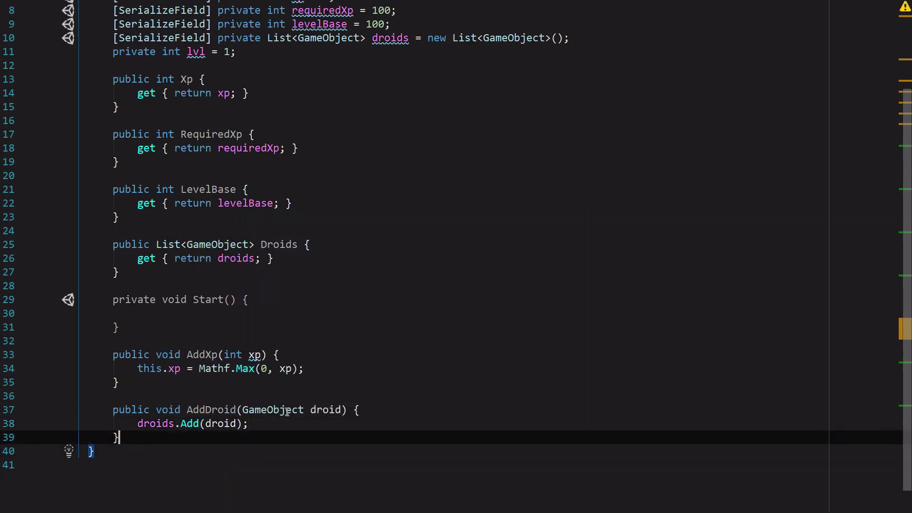
{"action": "key", "text": "Return"}
{"action": "key", "text": "Return"}
Declare a private void InitLevelData() method.
{"action": "type", "text": "private "}
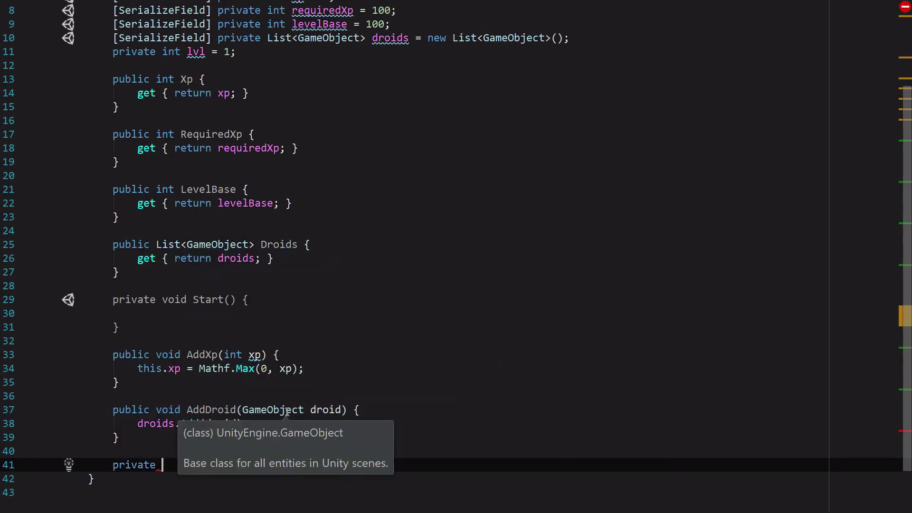
{"action": "type", "text": "void In"}
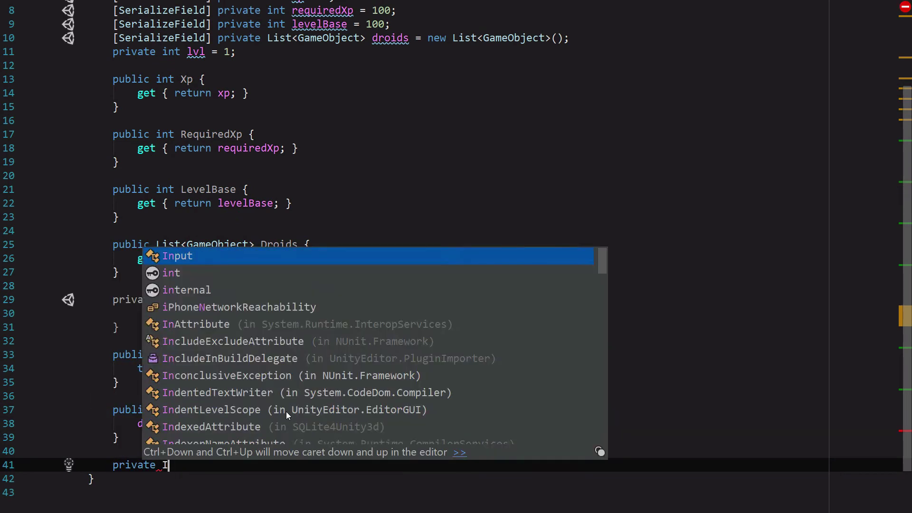
{"action": "key", "text": "BackSpace"}
{"action": "key", "text": "BackSpace"}
{"action": "type", "text": "void In"}
{"action": "type", "text": "iti"}
{"action": "key", "text": "BackSpace"}
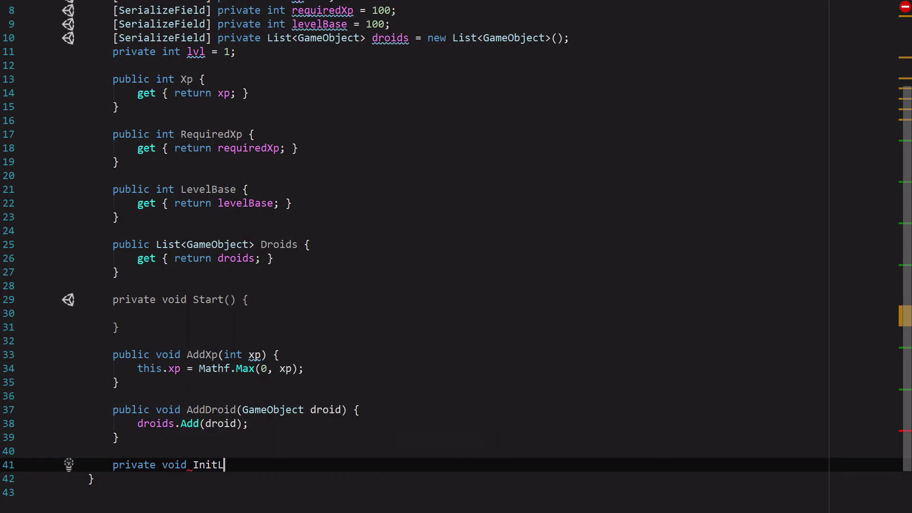
{"action": "type", "text": "LevelData"}
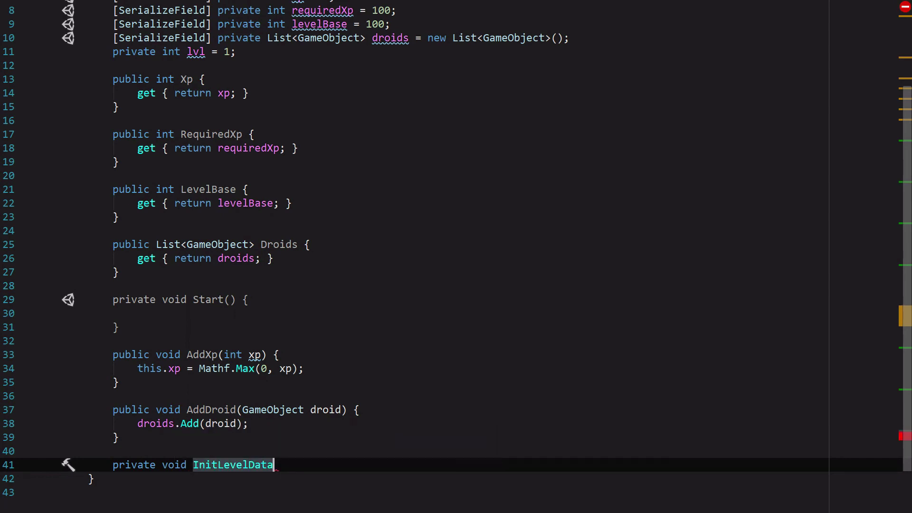
{"action": "type", "text": "() {"}
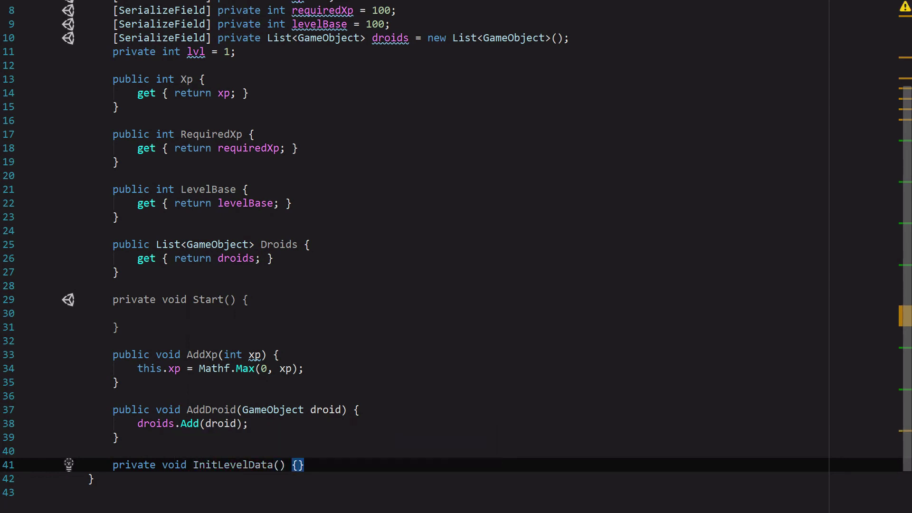
{"action": "key", "text": "Return"}
{"action": "scroll", "coordinate": [322, 297], "scroll_direction": "down", "scroll_amount": 2}
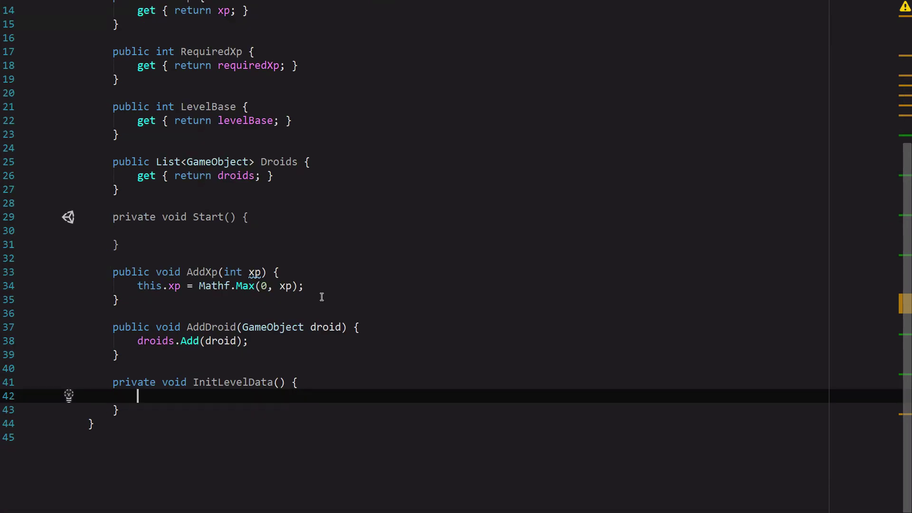
Inside it, set lvl = (xp / levelBase) + 1 and requiredXp = levelBase * lvl.
{"action": "type", "text": "lvl"}
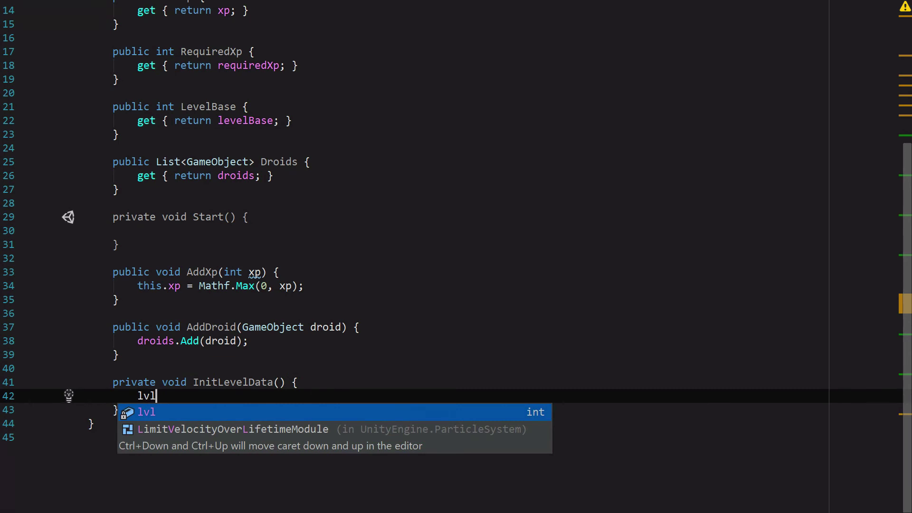
{"action": "type", "text": " = "}
{"action": "type", "text": "(xp "}
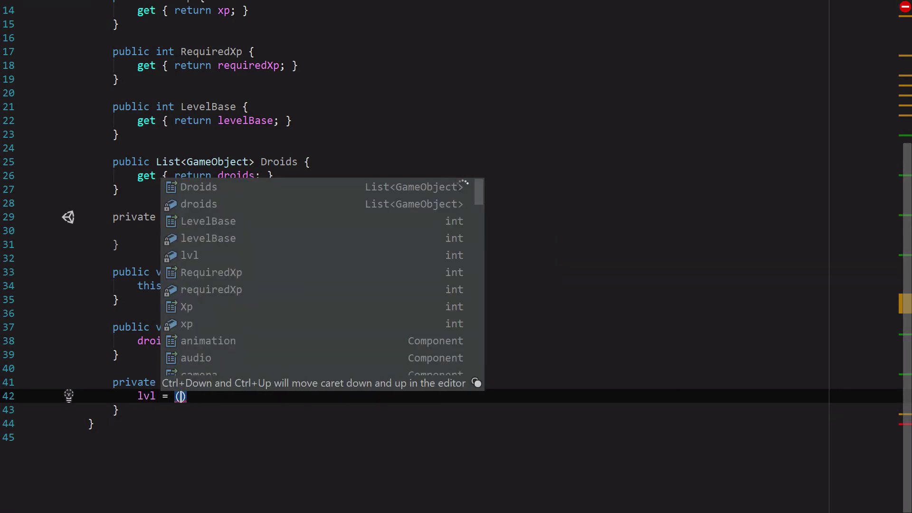
{"action": "type", "text": "/ "}
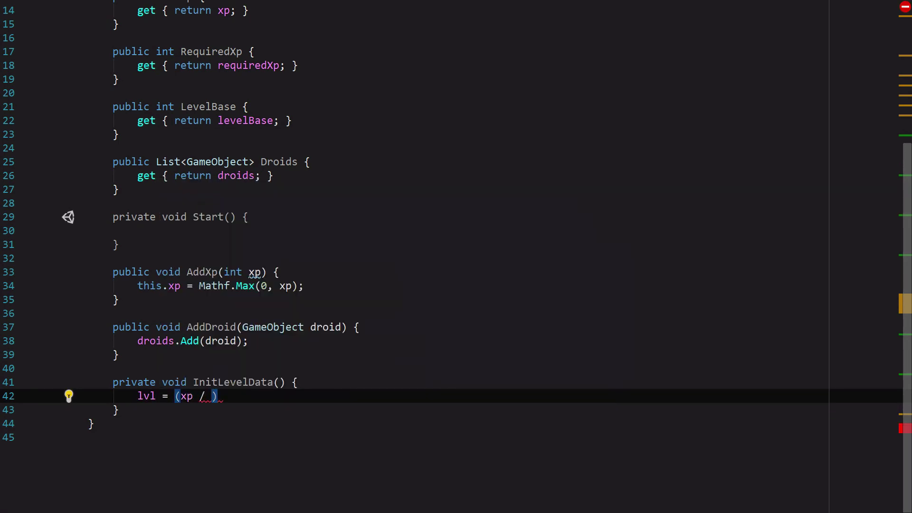
{"action": "type", "text": "lev"}
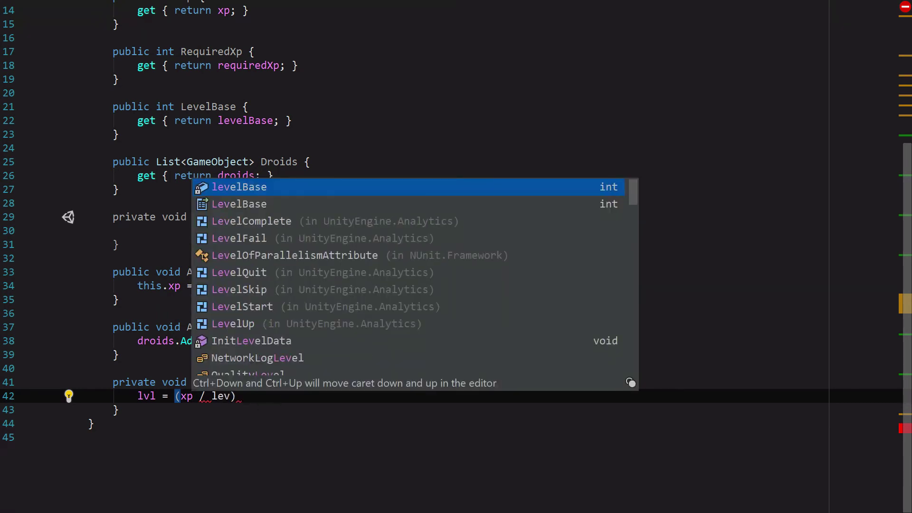
{"action": "key", "text": "Tab"}
{"action": "type", "text": ") + 1;"}
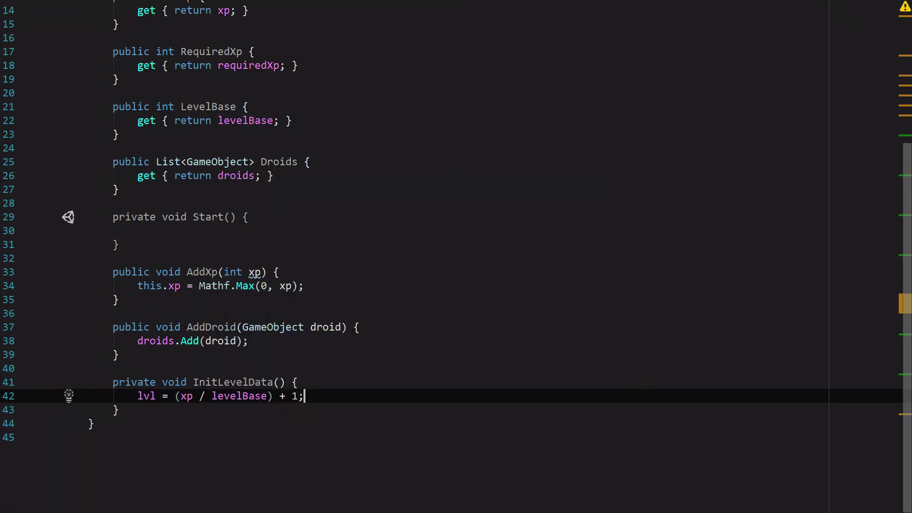
{"action": "key", "text": "Return"}
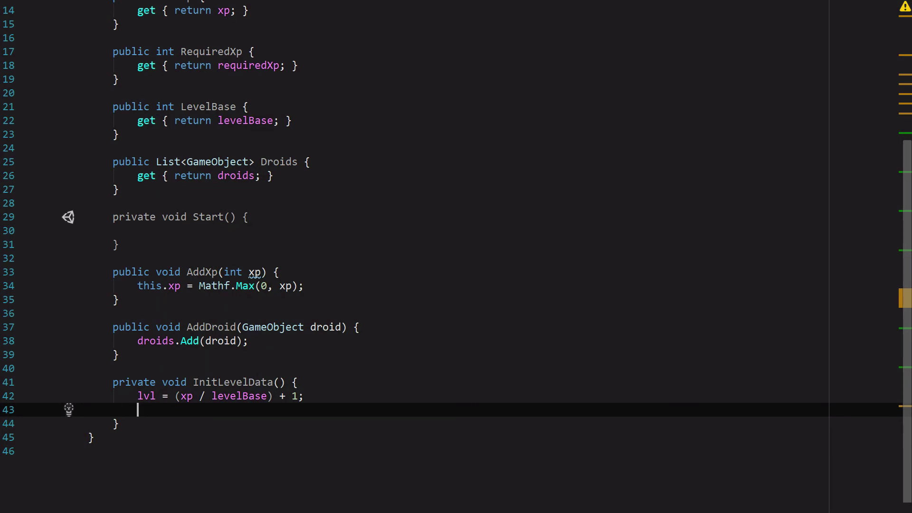
{"action": "type", "text": "requir"}
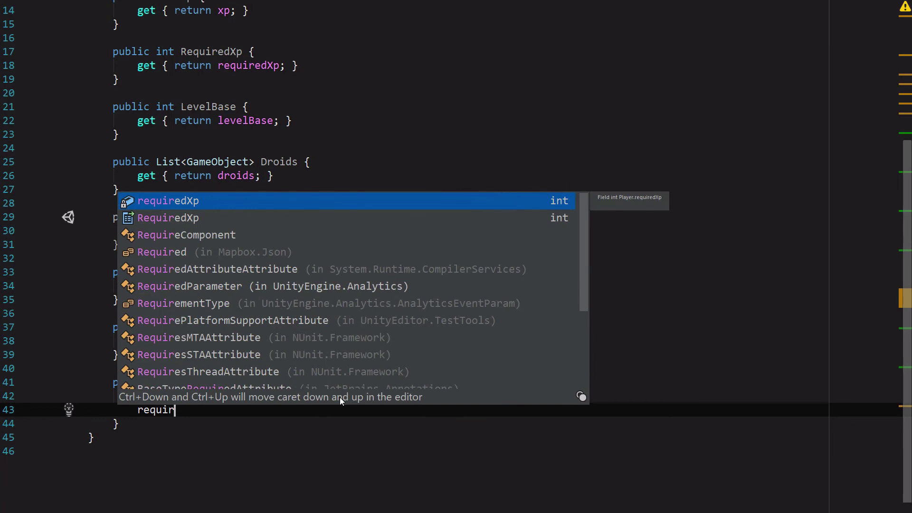
{"action": "key", "text": "Tab"}
{"action": "type", "text": "= levelBase"}
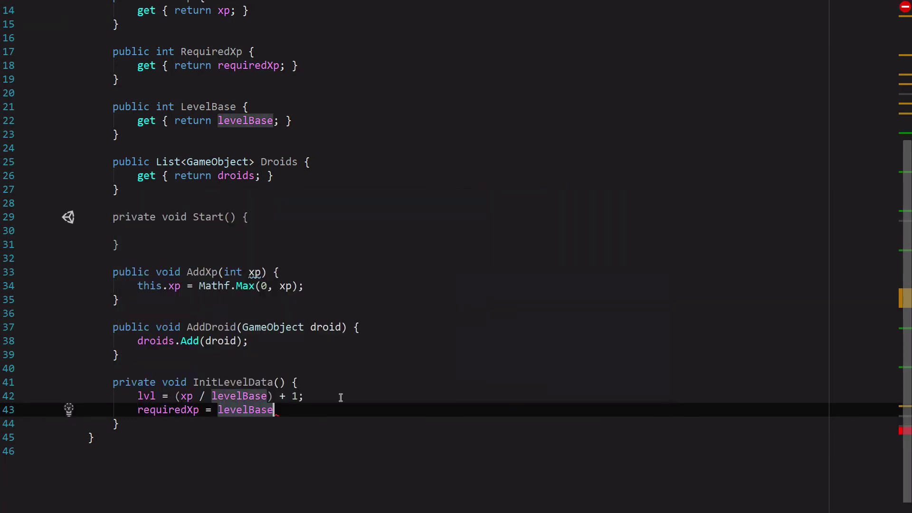
{"action": "type", "text": " * "}
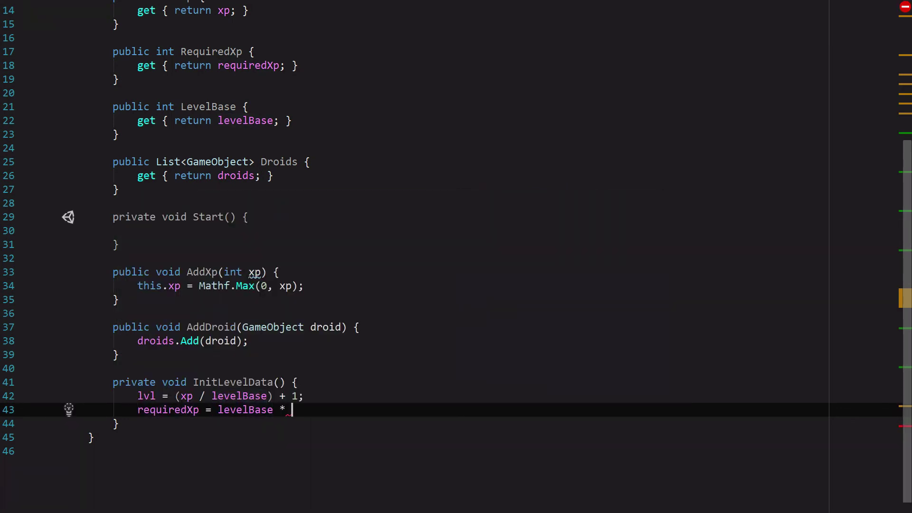
{"action": "type", "text": "lvl;"}
{"action": "scroll", "coordinate": [304, 332], "scroll_direction": "down", "scroll_amount": 1}
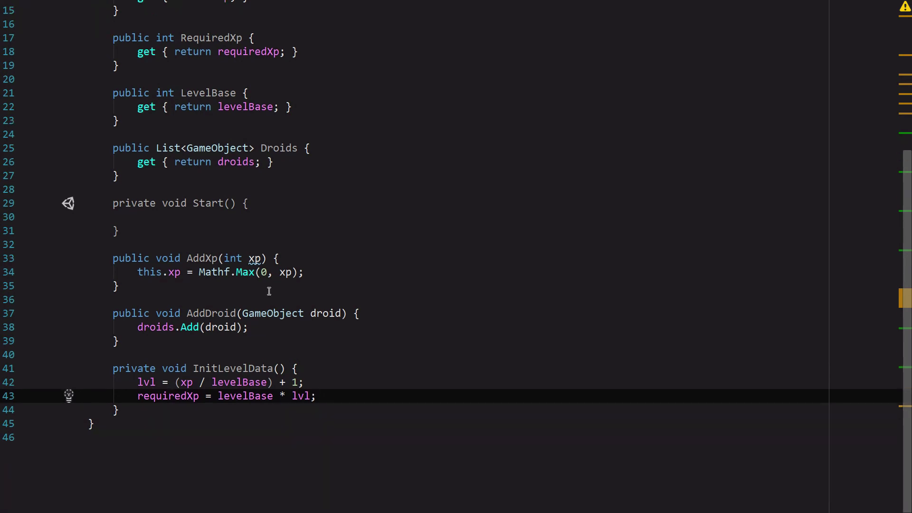
Call InitLevelData() inside Start() and exit full-screen editing.
{"action": "left_click", "coordinate": [293, 222]}
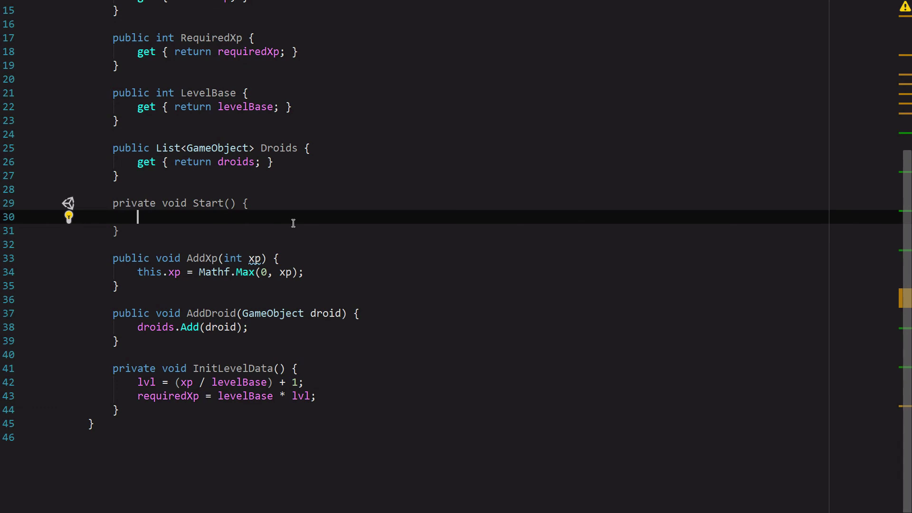
{"action": "type", "text": "InitLevelData();"}
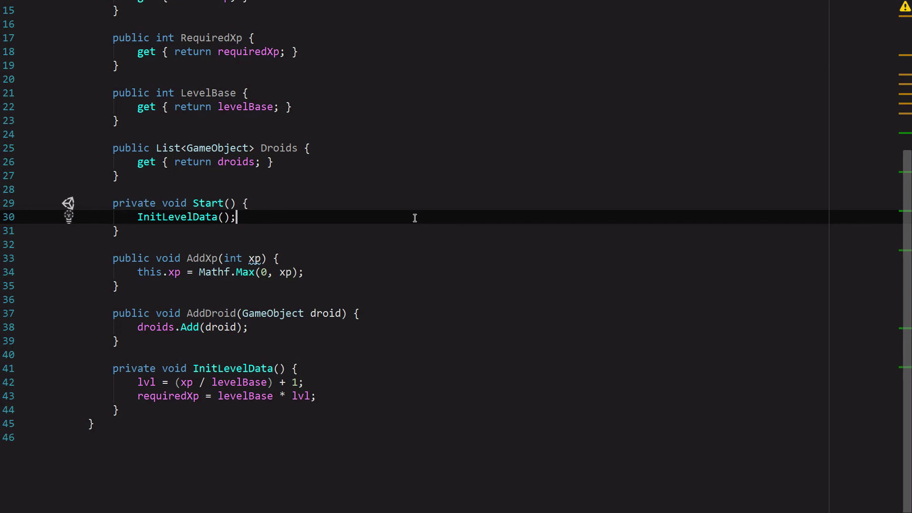
{"action": "key", "text": "shift+alt+Return"}
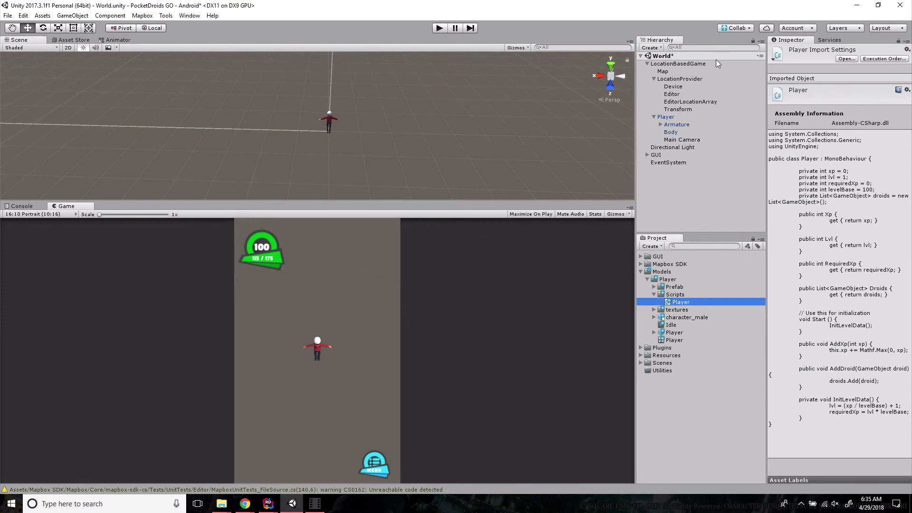
Publish the changes to Collab as 'Added Player Object', saving the modified World scene.
{"action": "left_click", "coordinate": [733, 28]}
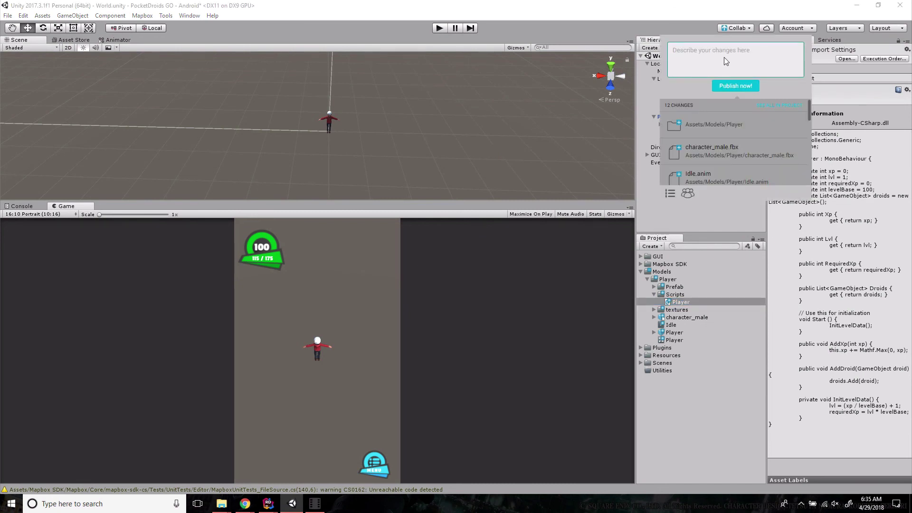
{"action": "type", "text": "Added Player Object"}
{"action": "left_click", "coordinate": [735, 85]}
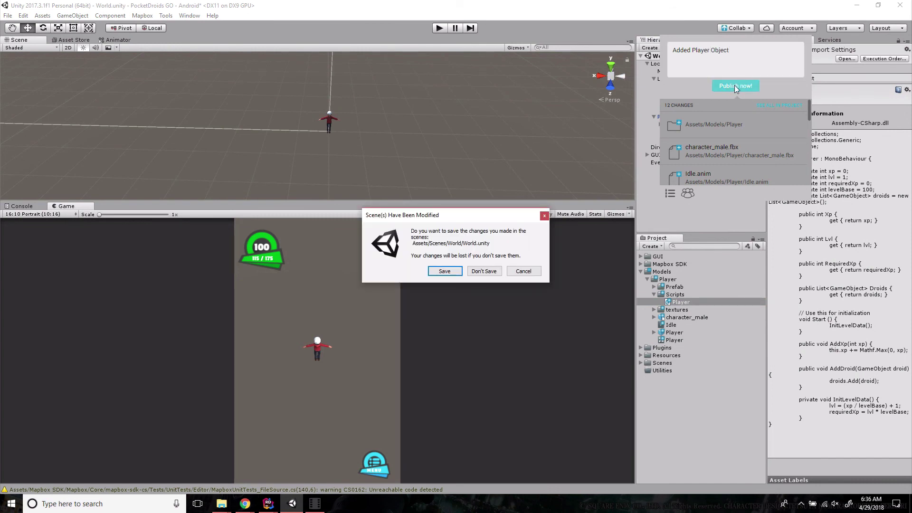
{"action": "left_click", "coordinate": [454, 273]}
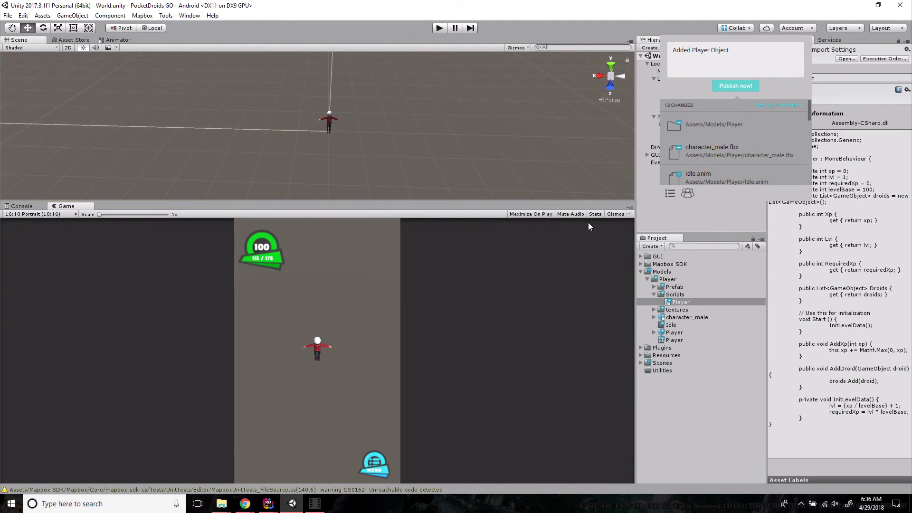